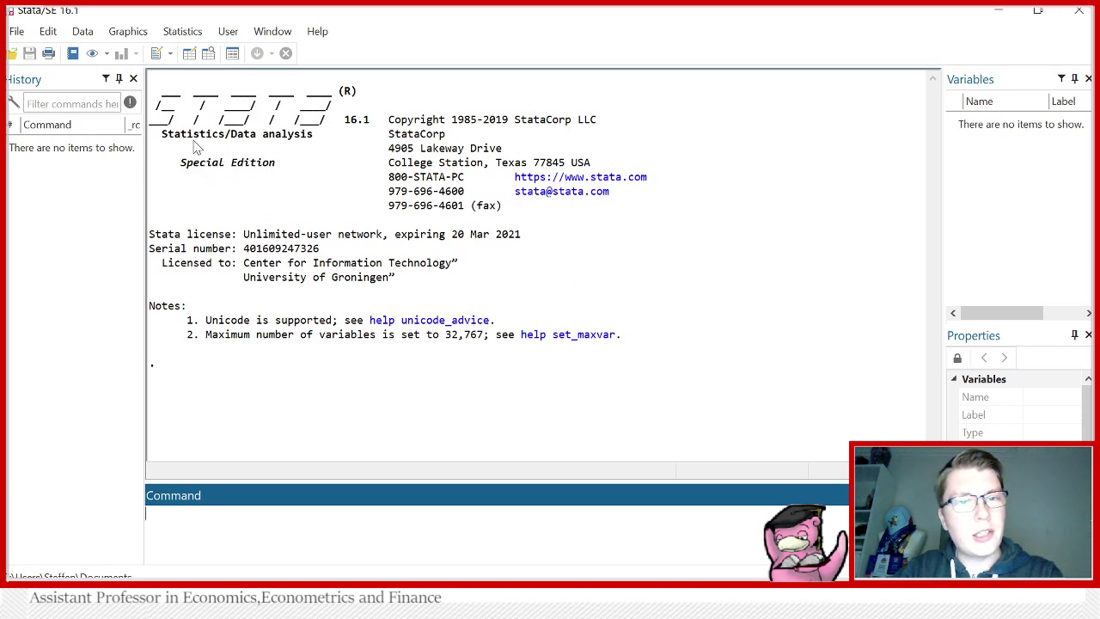
- Open a blank, untitled do-file from the main toolbar's New Do-file Editor button
click(157, 54)
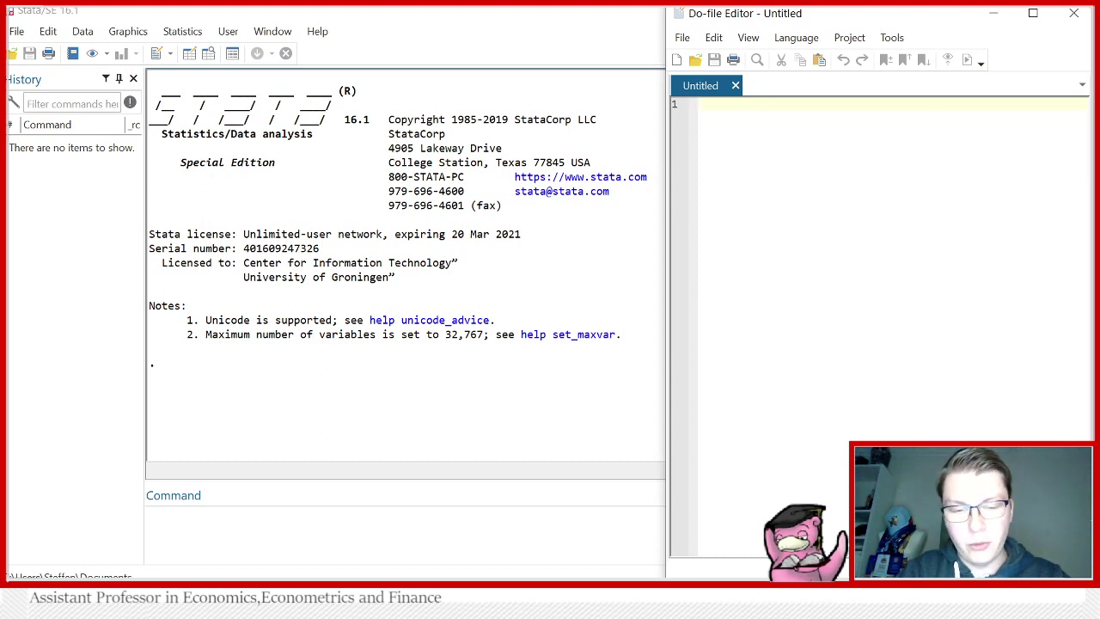
- Write 'webuse invest2, clear' on line 1 and run it to load the invest2 data
text(webuse)
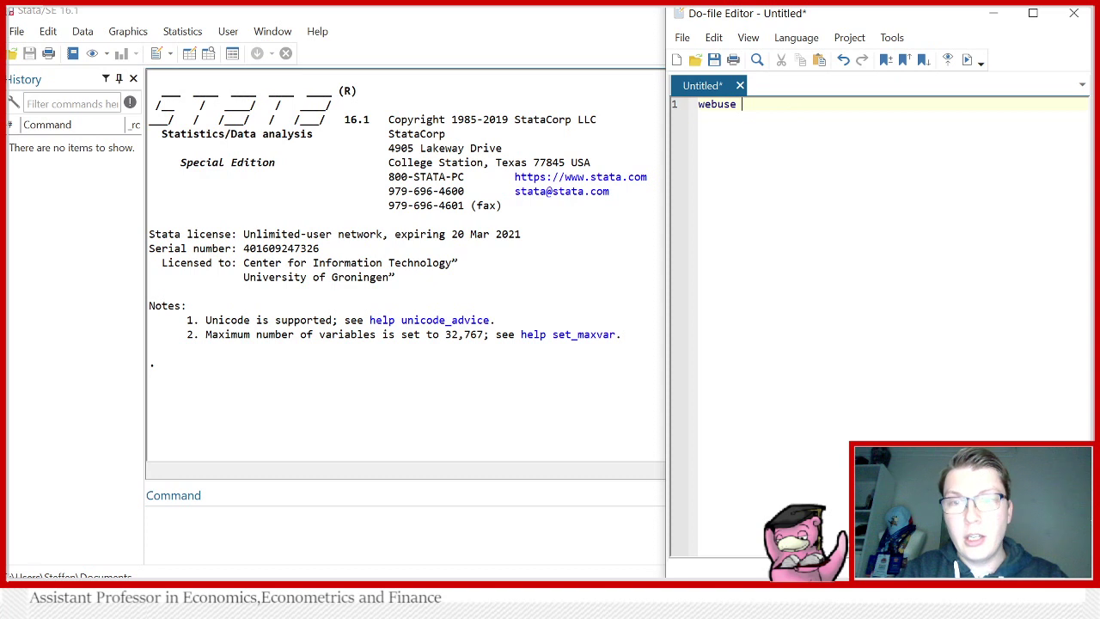
text( invest2,)
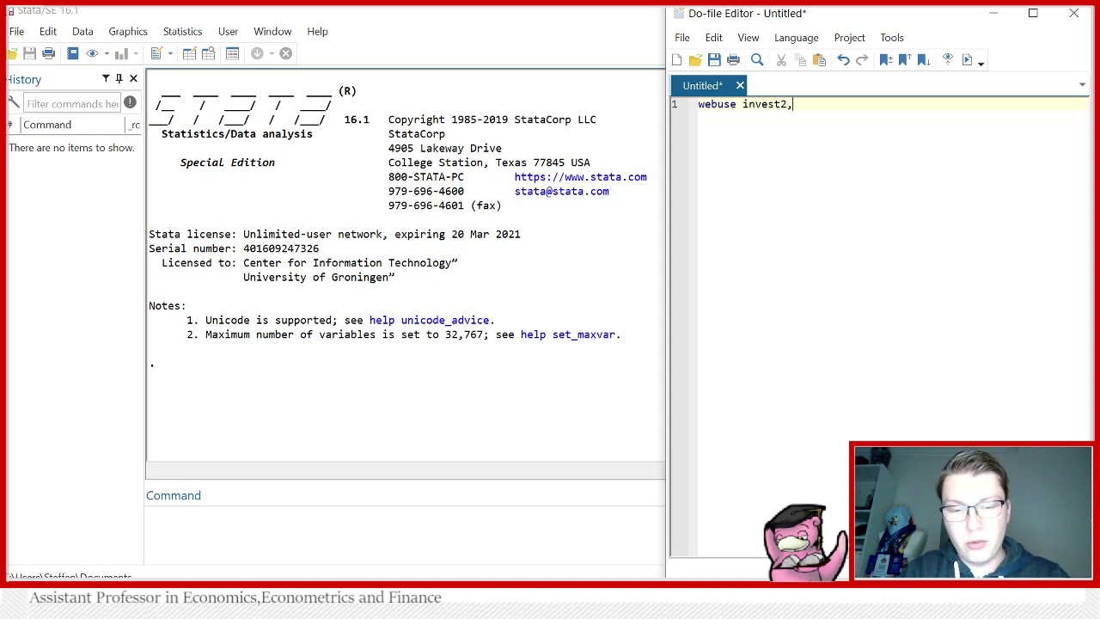
text( clear)
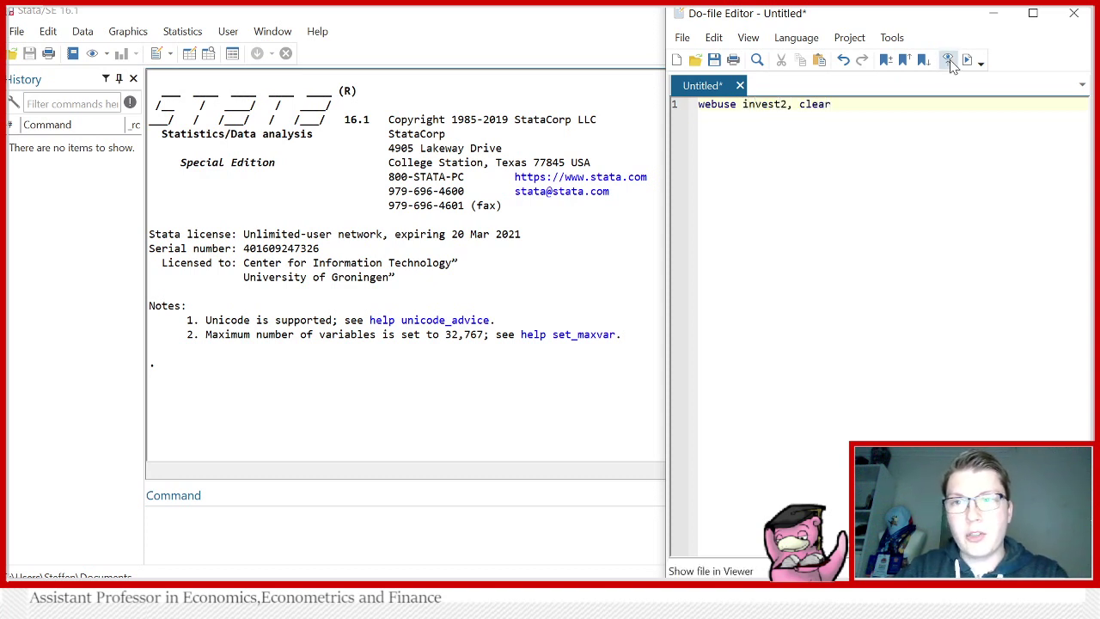
click(968, 60)
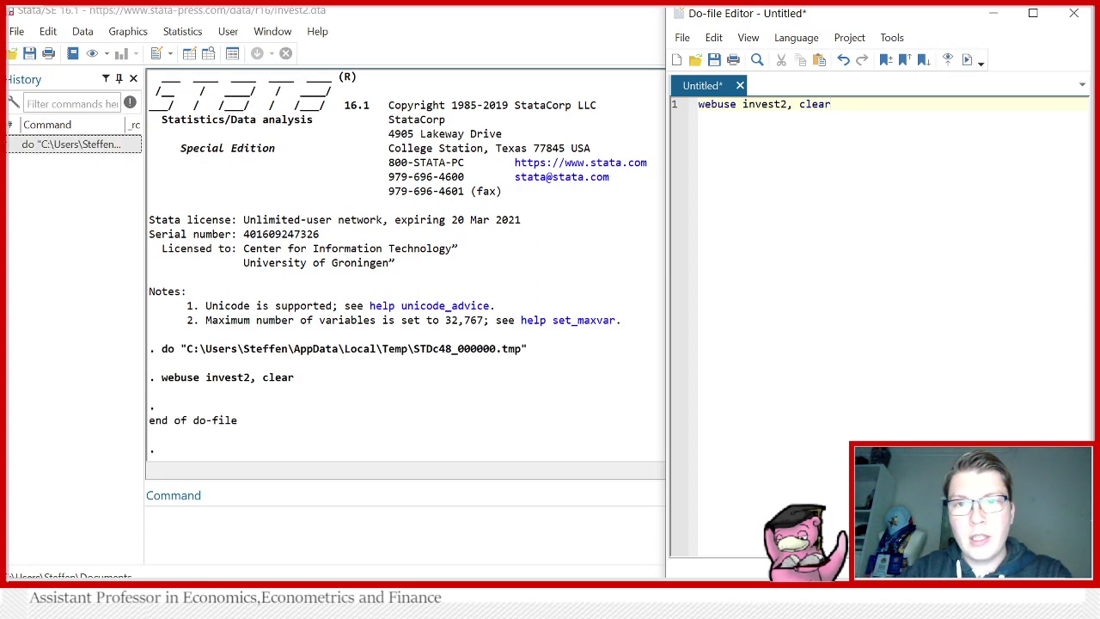
click(215, 69)
click(208, 54)
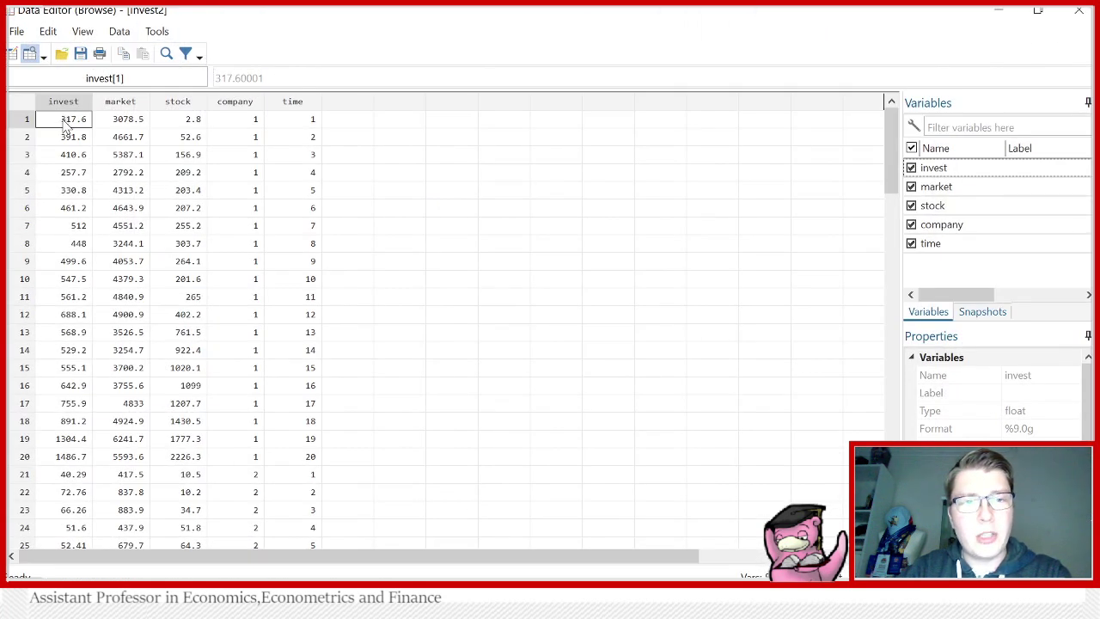
click(120, 129)
click(184, 131)
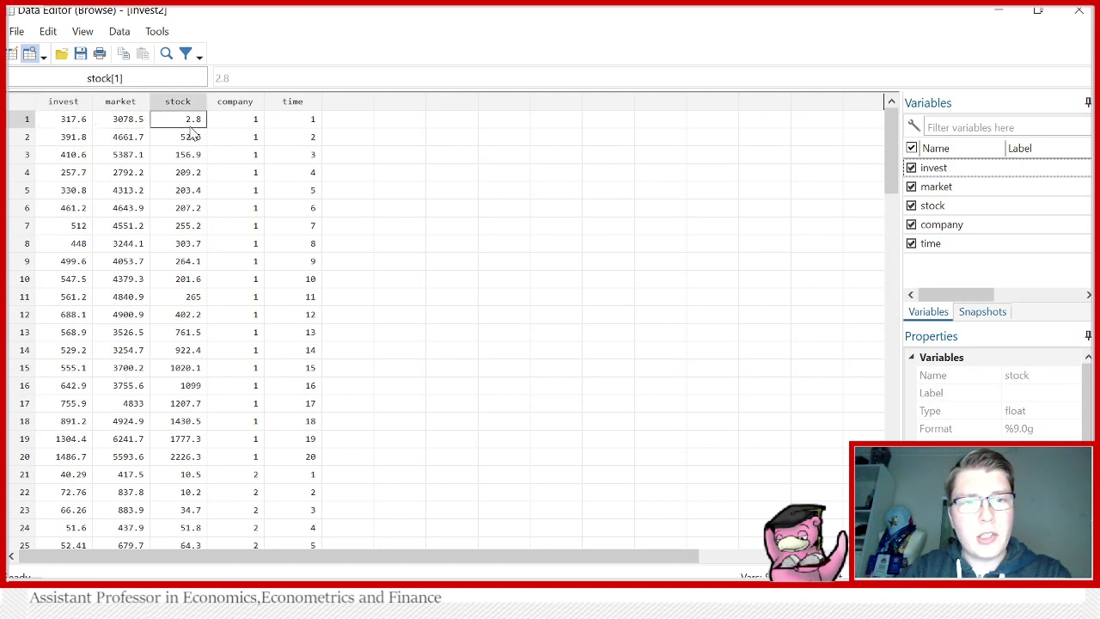
click(246, 123)
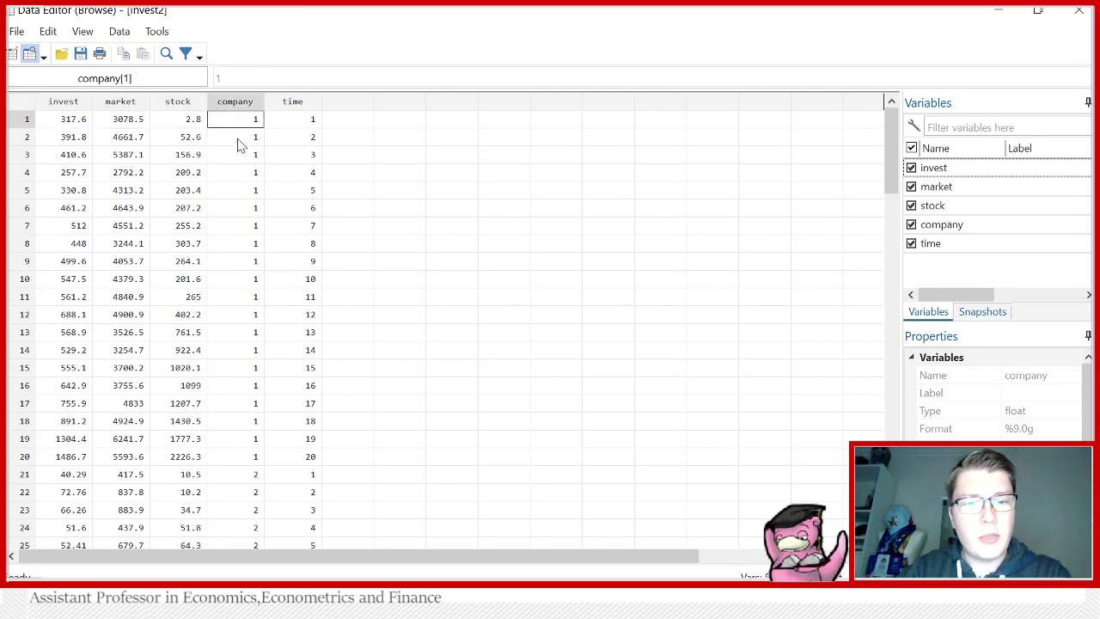
scroll(234, 223, down, 14)
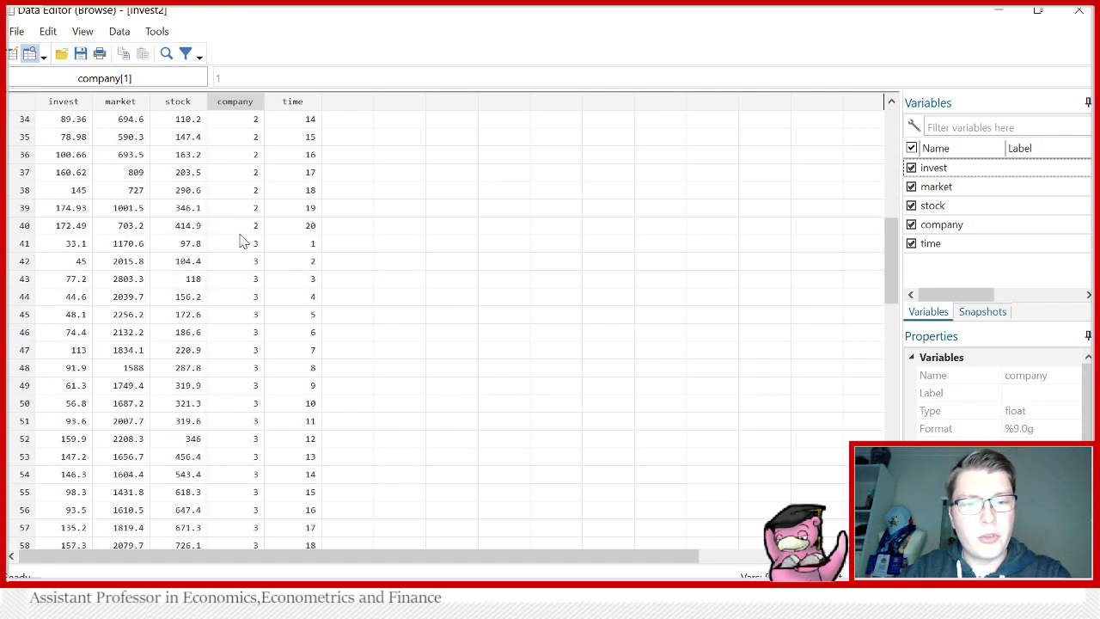
scroll(241, 243, up, 14)
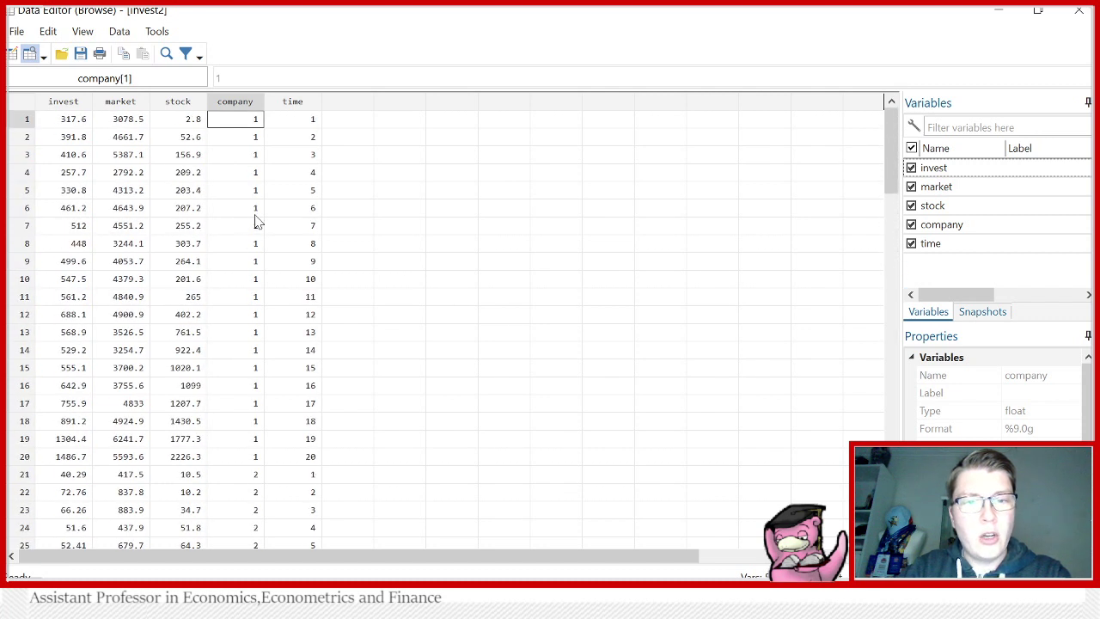
drag(293, 122, 299, 456)
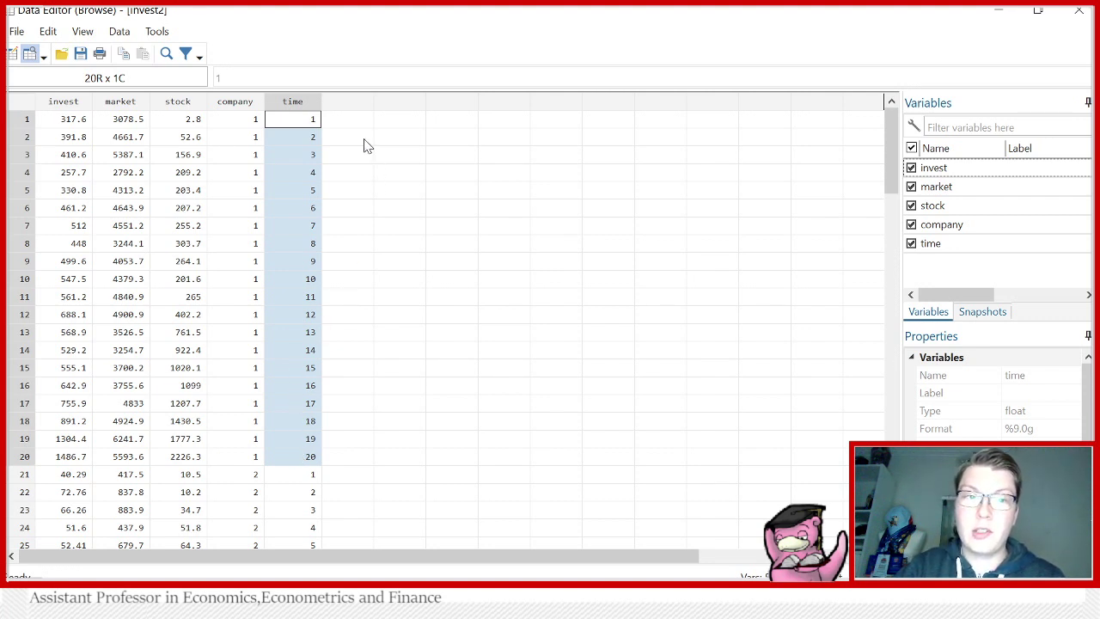
click(302, 123)
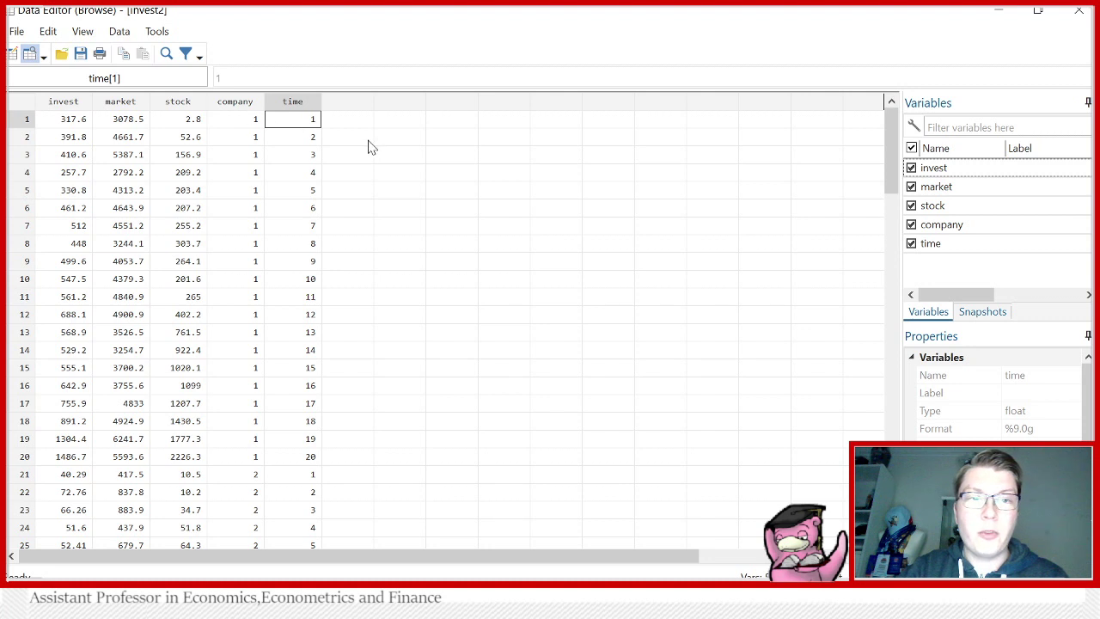
- Add 'tsset company time, yearly' on line 3 and run just that line
click(999, 11)
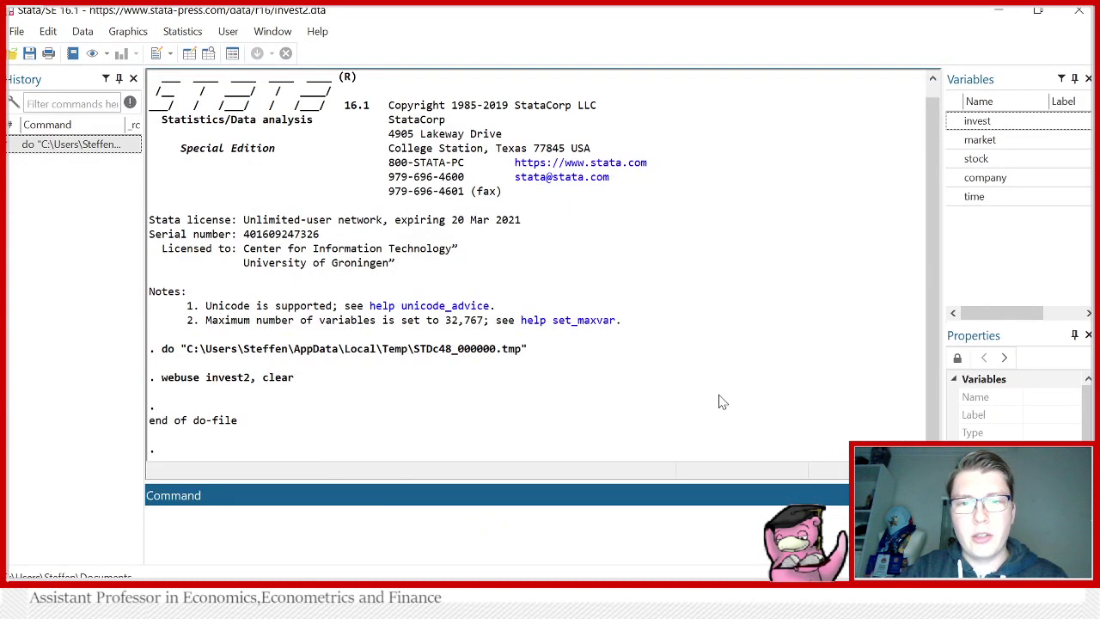
click(687, 412)
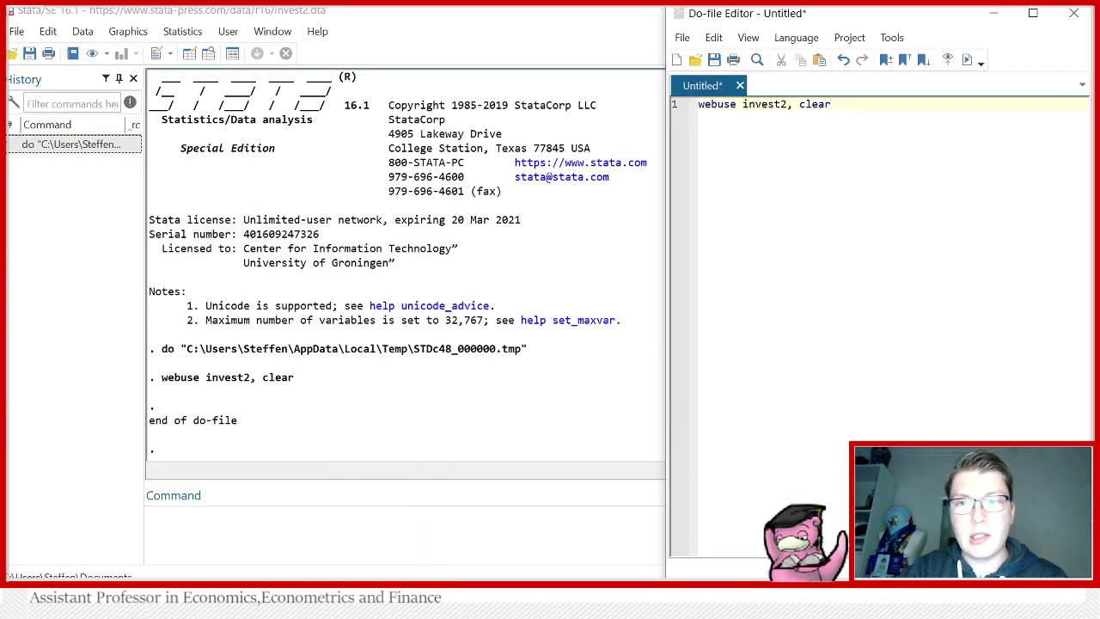
key(Return)
key(Return)
text(tss)
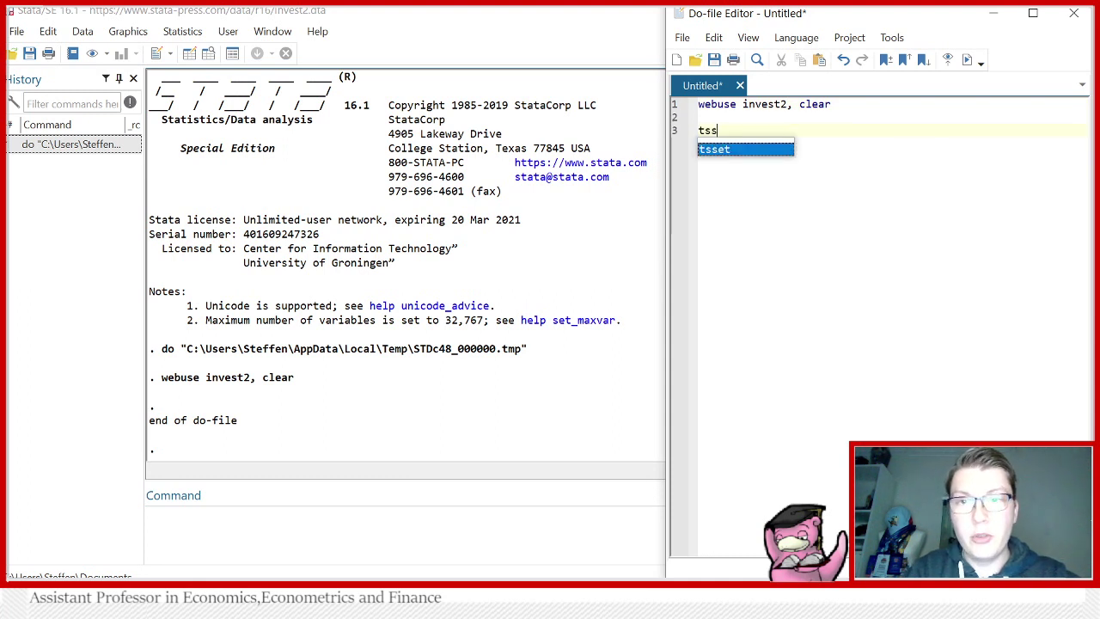
text(et co)
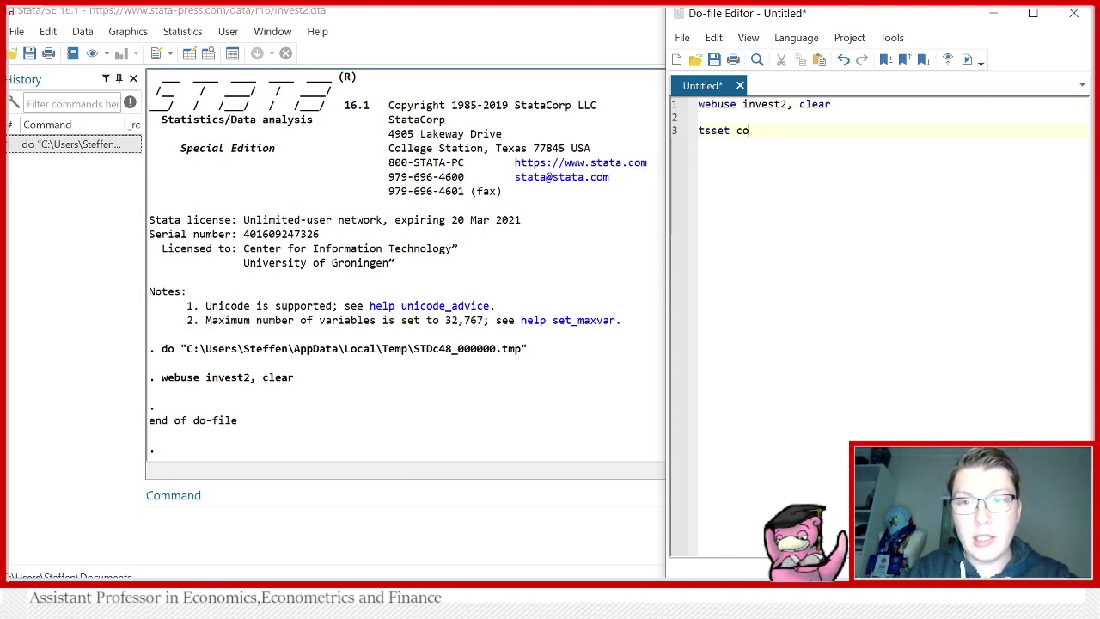
text(mpany time, yearly)
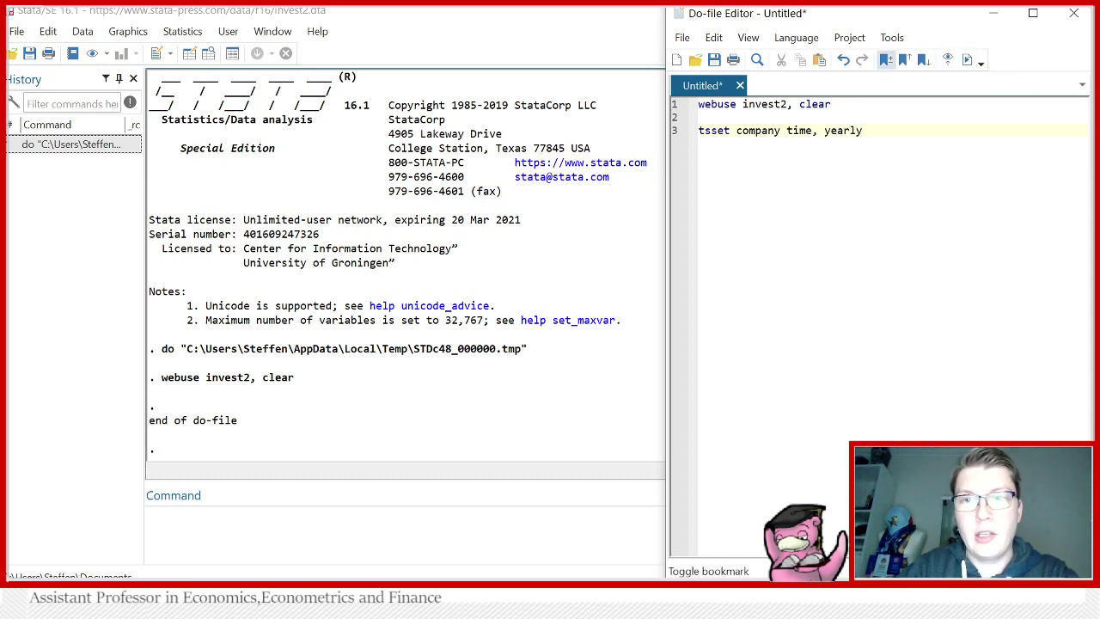
click(669, 131)
click(969, 60)
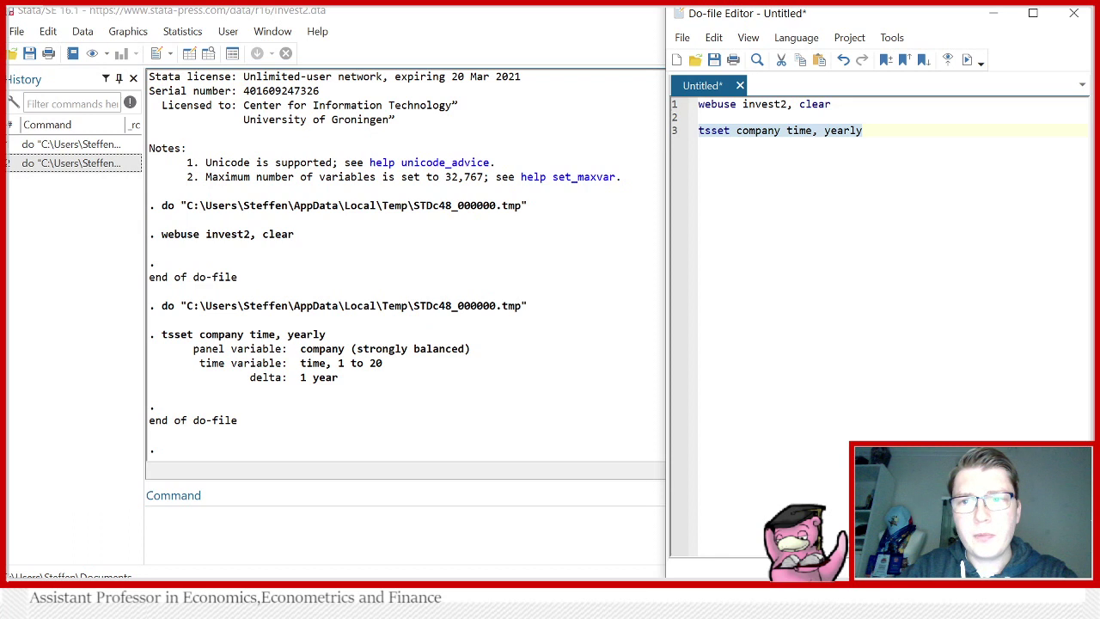
- Move the cursor past the tsset line to keep editing below it
key(Right)
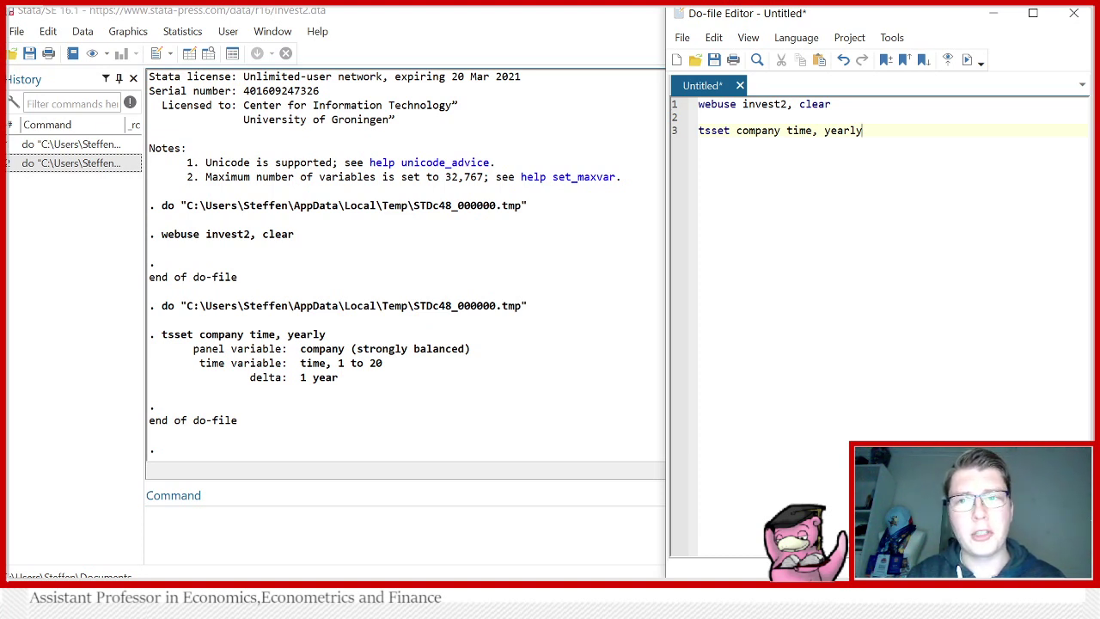
- Add 'reg invest market stock' on line 5 and run it for pooled OLS
key(Return)
key(Return)
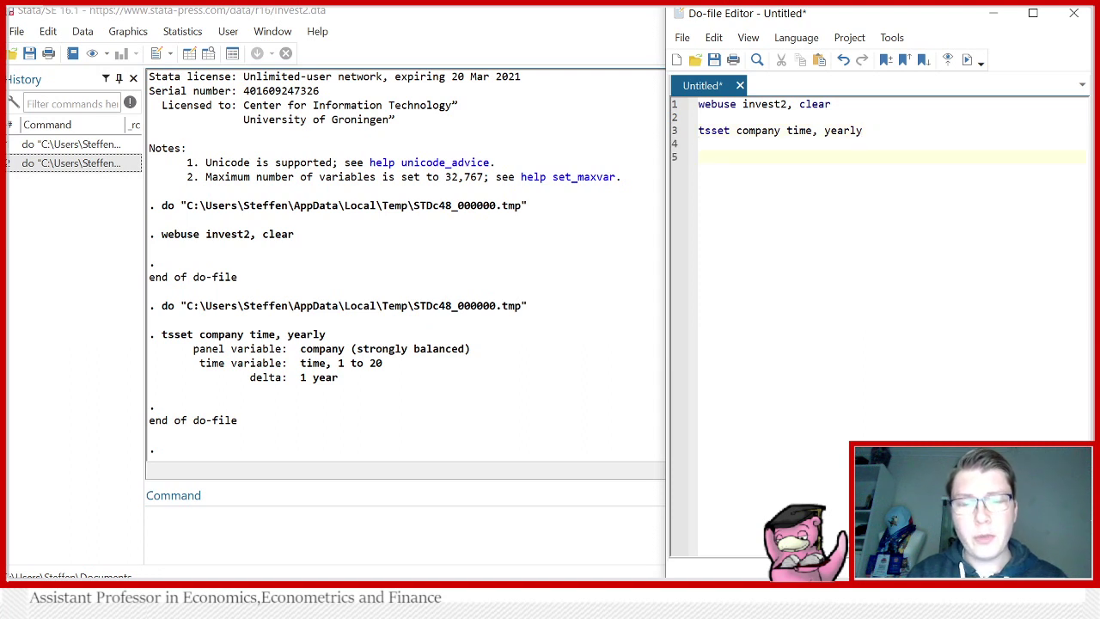
text(reg )
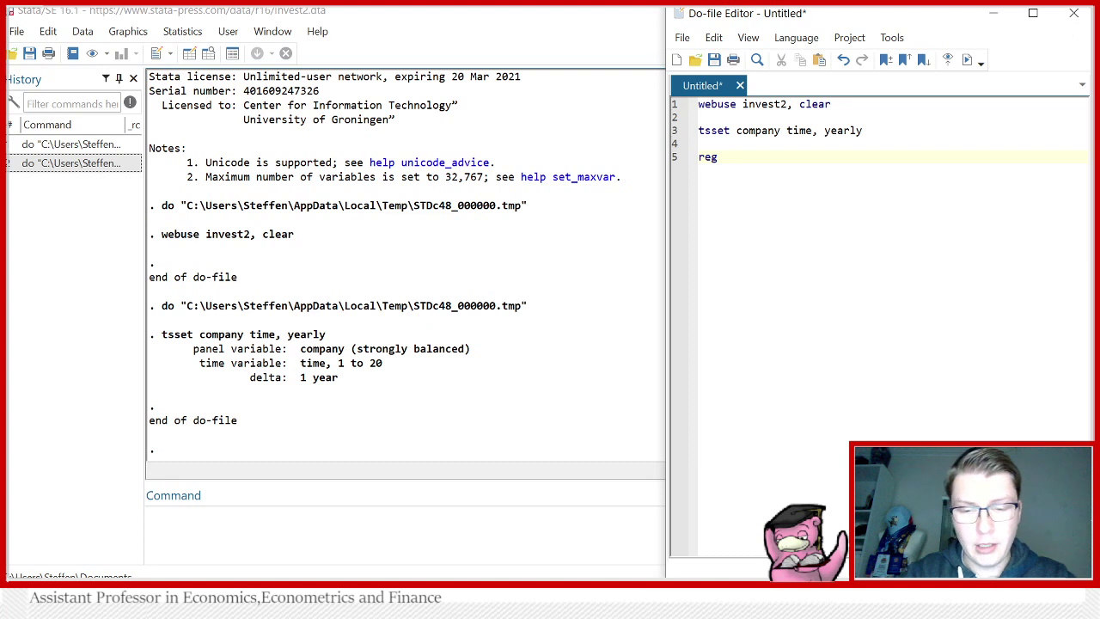
text(invest m)
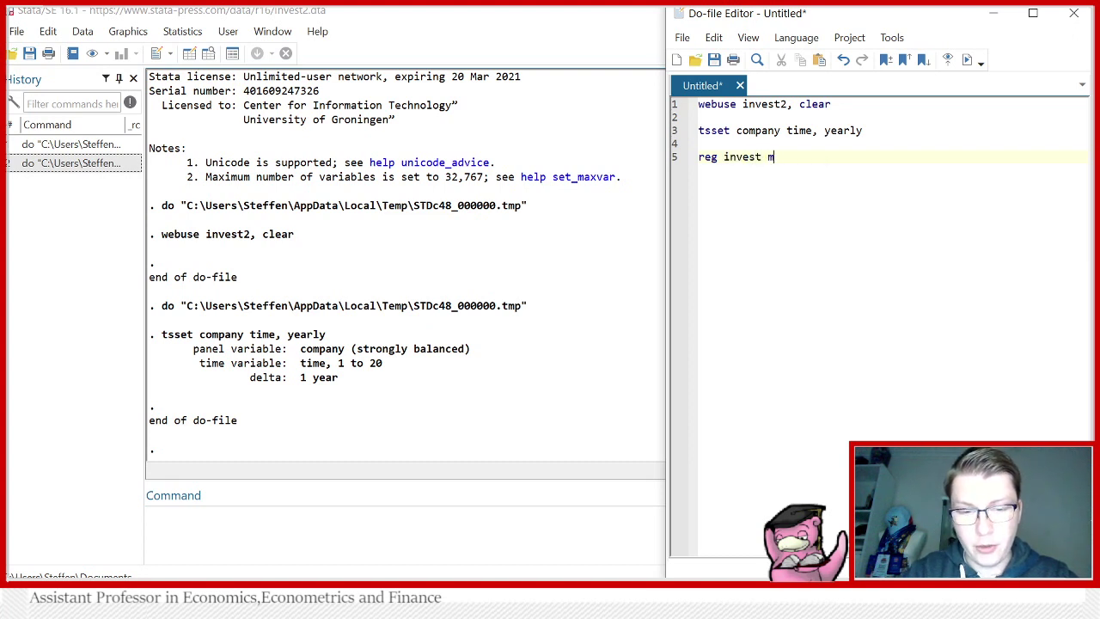
text(arket stock)
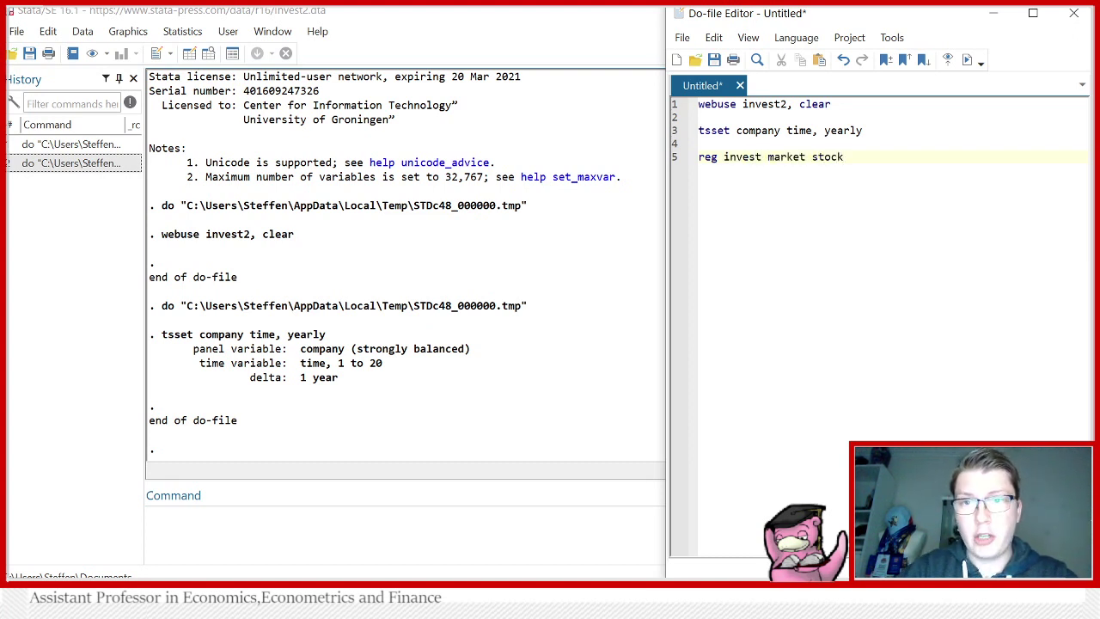
click(670, 157)
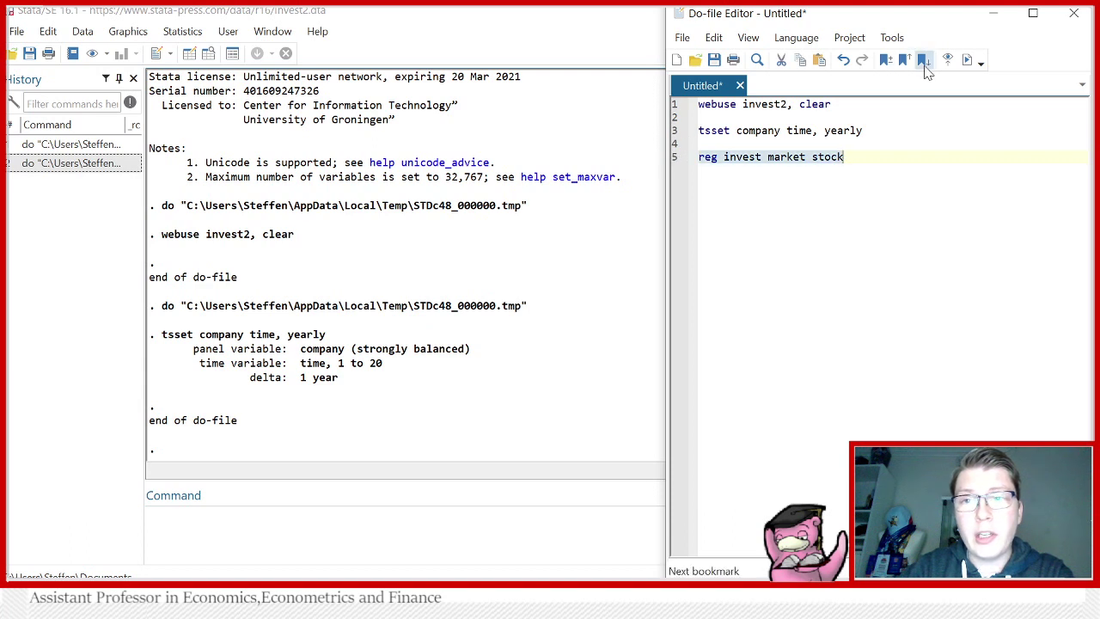
click(967, 59)
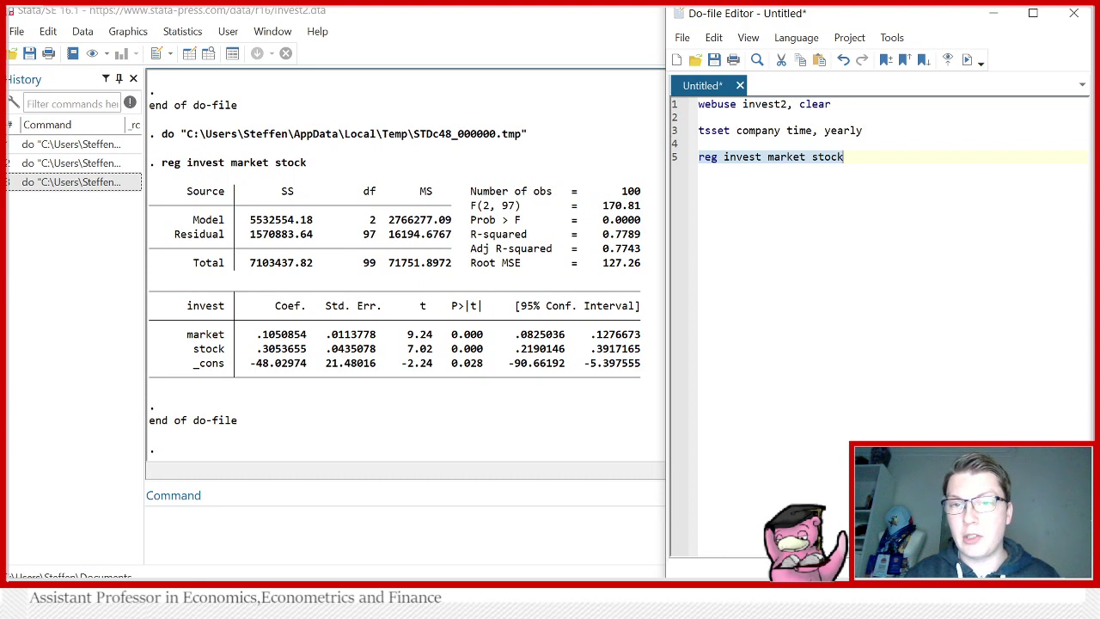
- Add 'xtreg invest market stock, fe' on line 7 and run the fixed-effects regression
key(End)
key(Return)
key(Return)
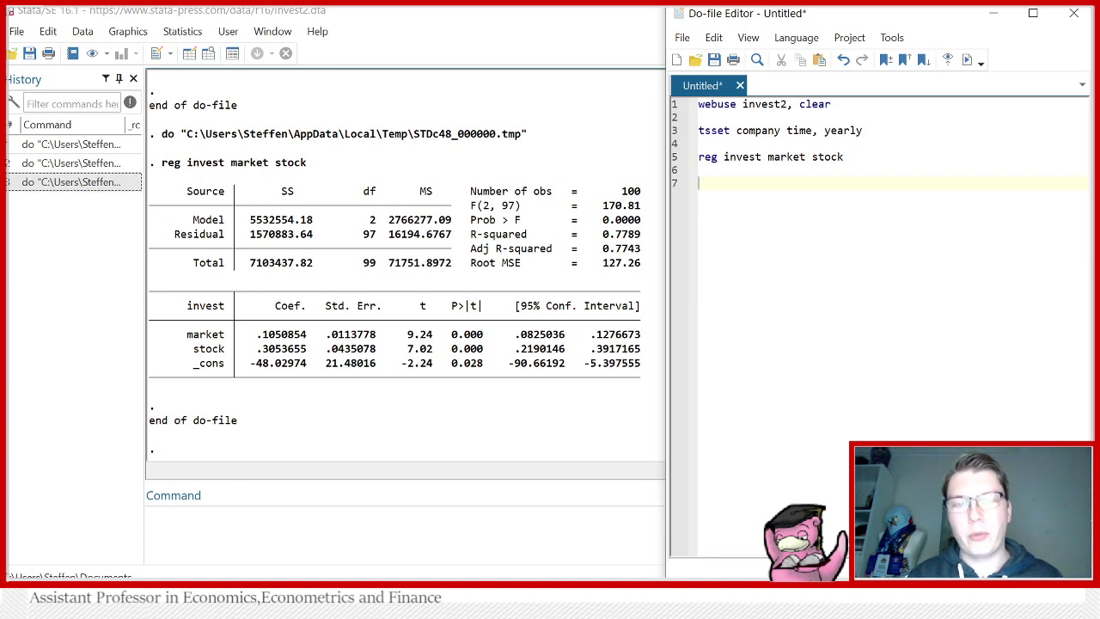
text(xtreg )
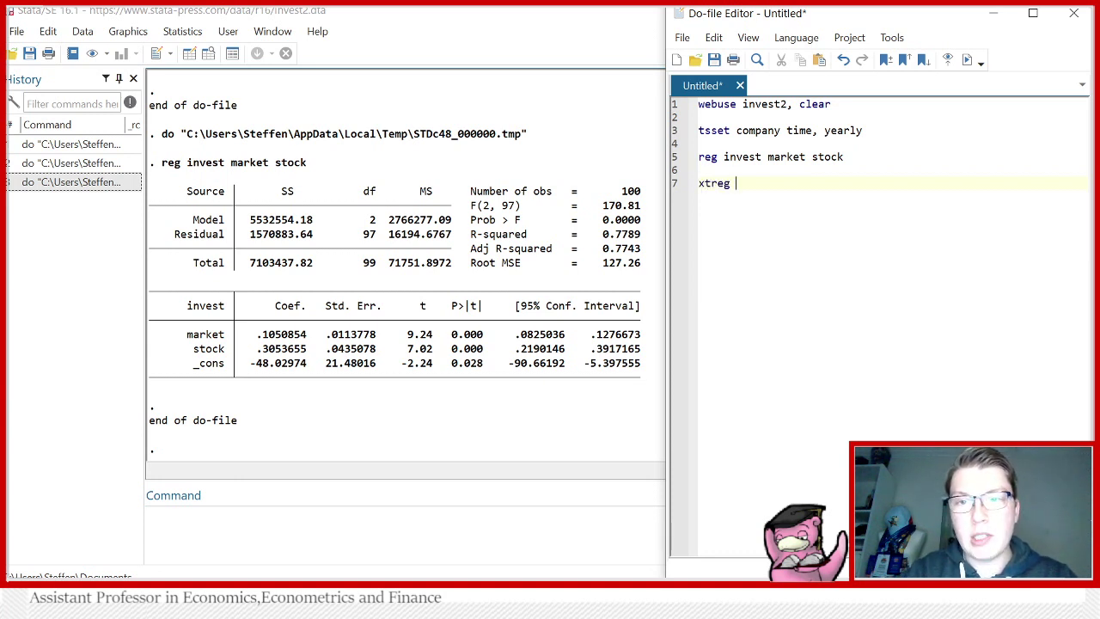
text(in)
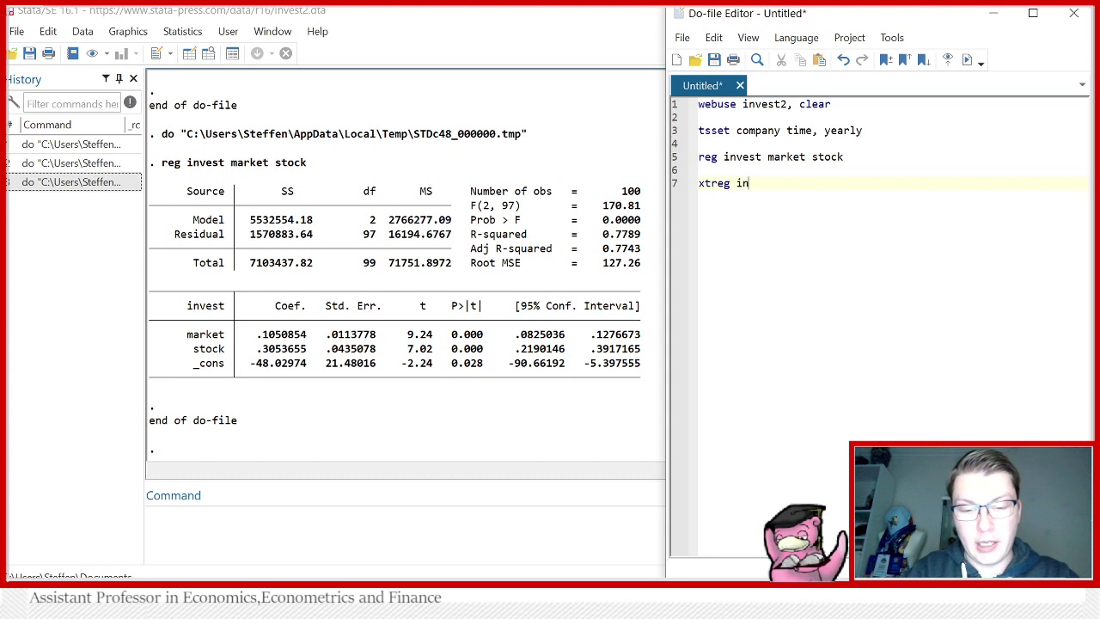
text(vest market )
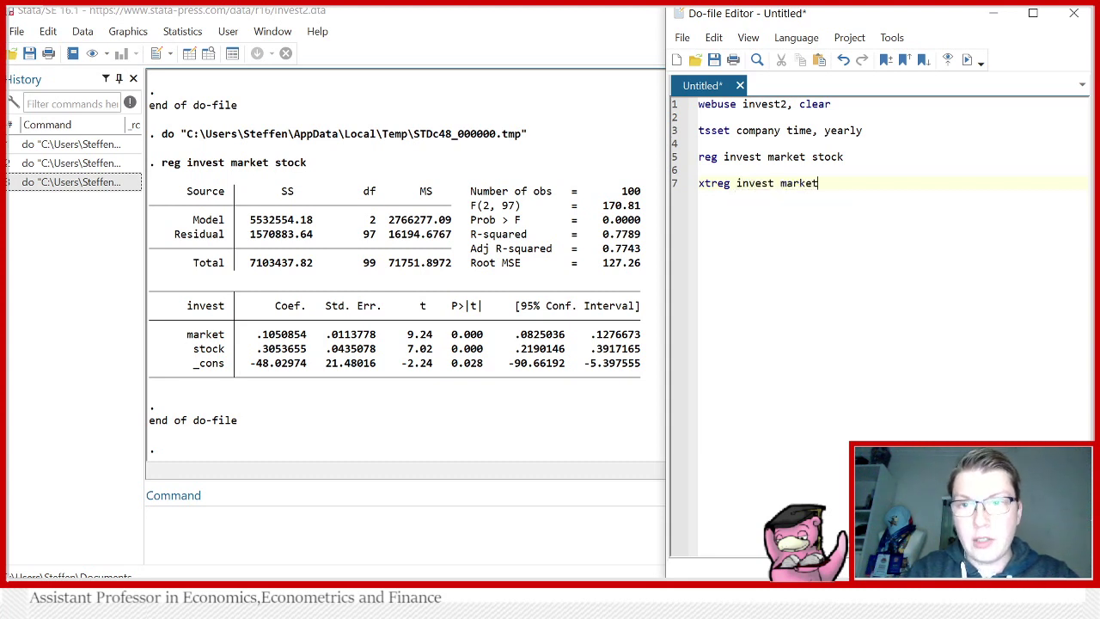
text(stock,)
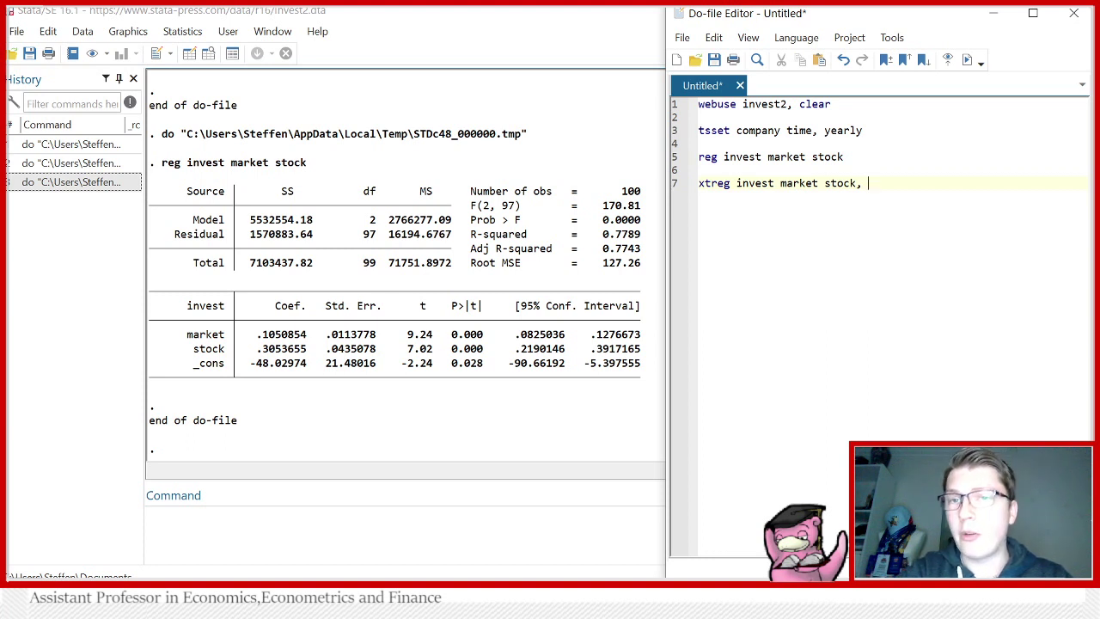
text(fe)
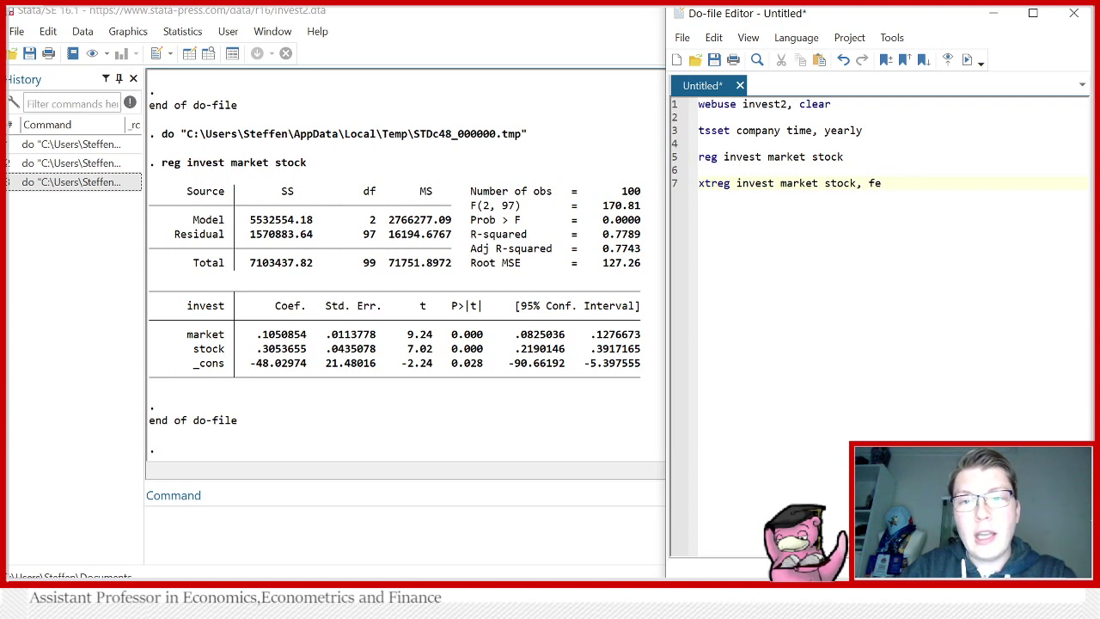
key(shift+Home)
click(968, 60)
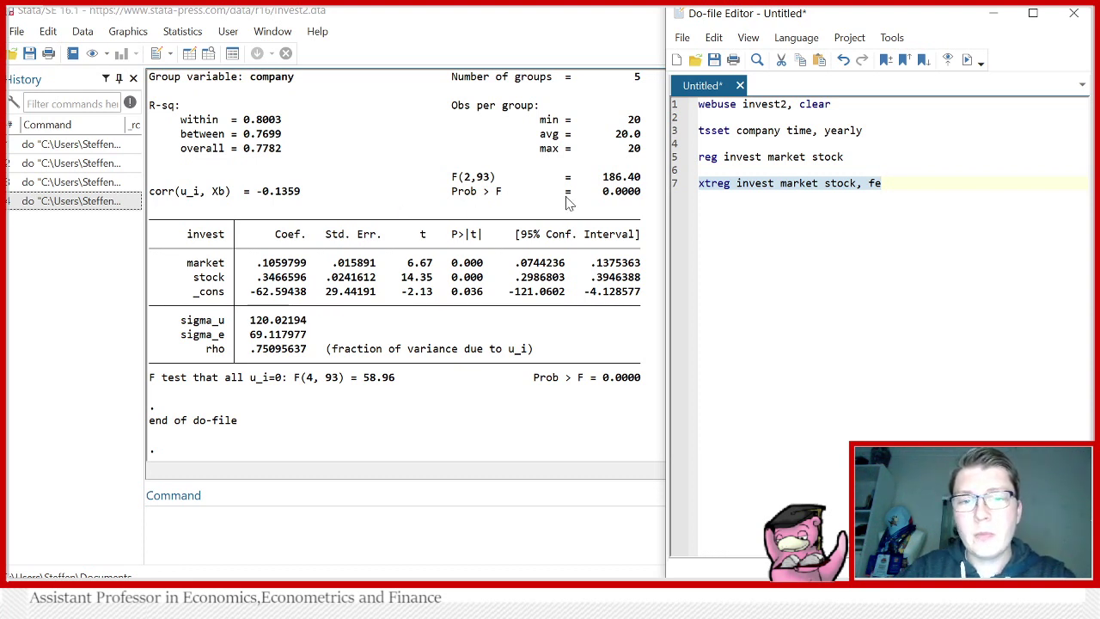
click(881, 183)
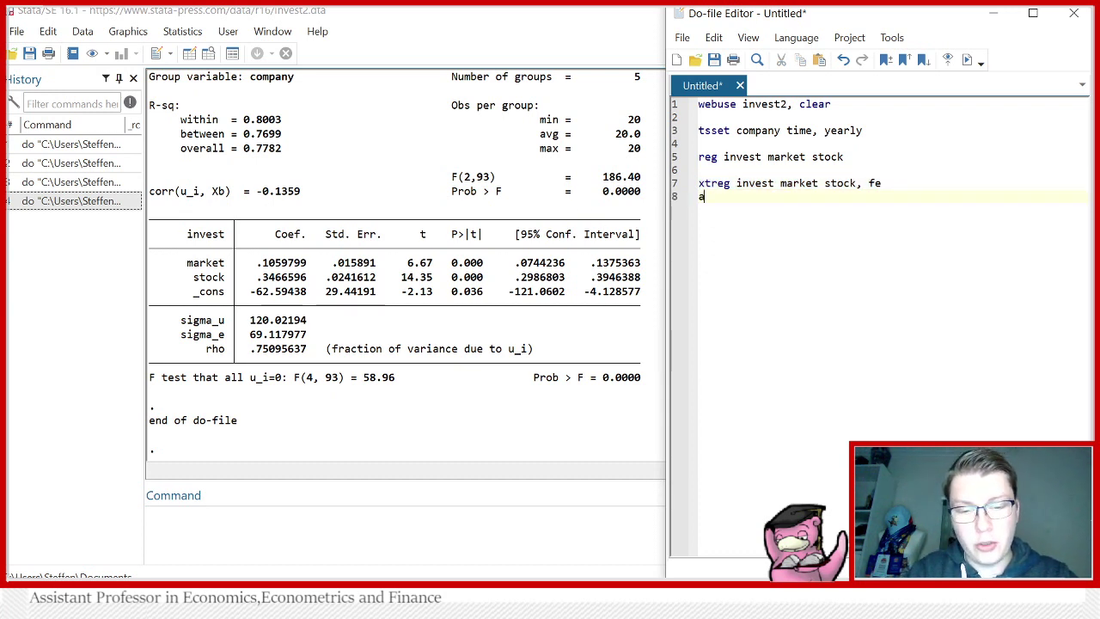
- Write 'areg invest market stock, absorb(company)' on line 8, fixing the absorb typo, and select it
text(areg)
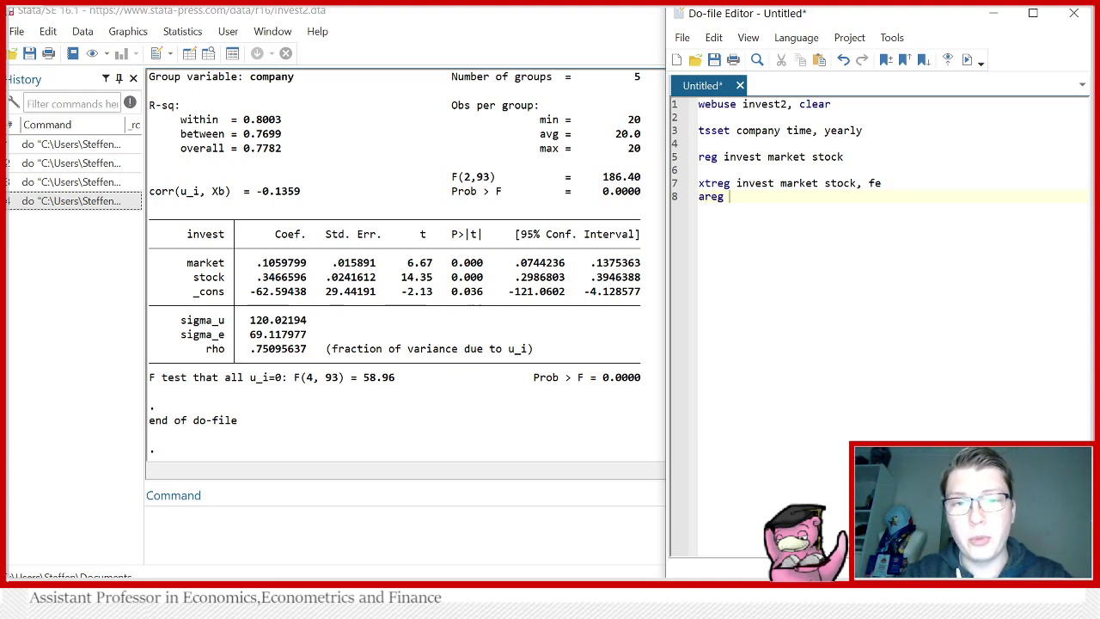
text(in)
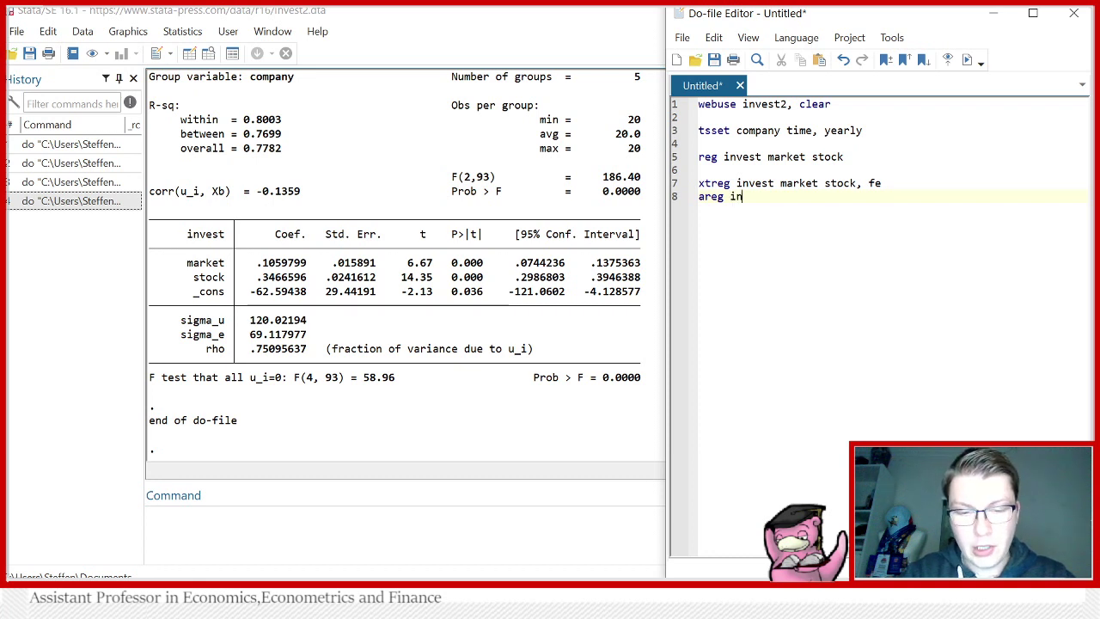
text(vest market)
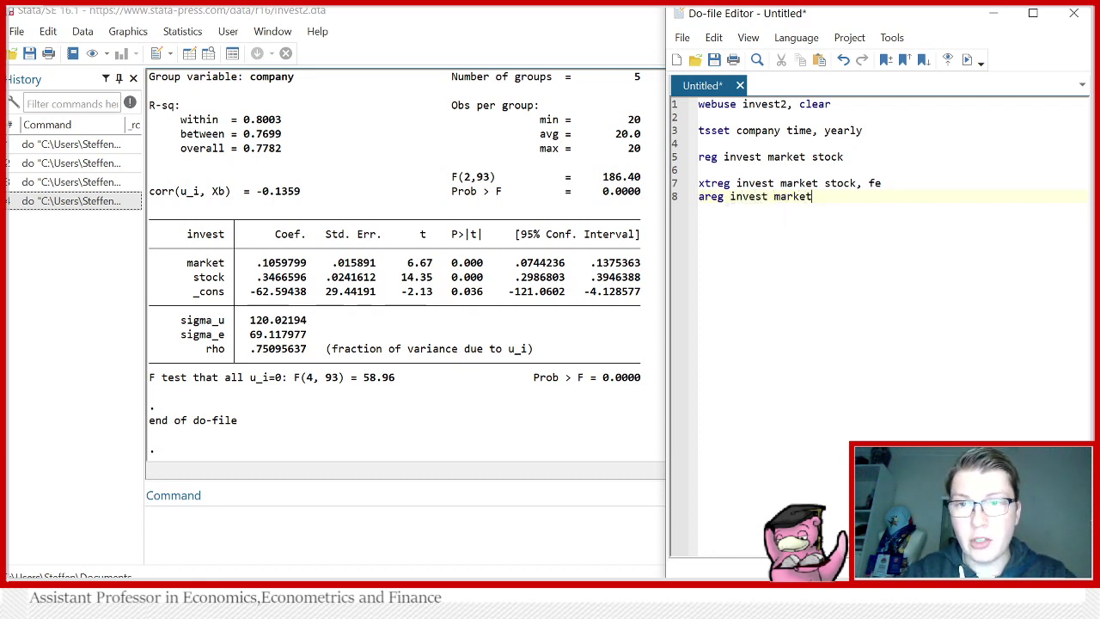
text( stock, )
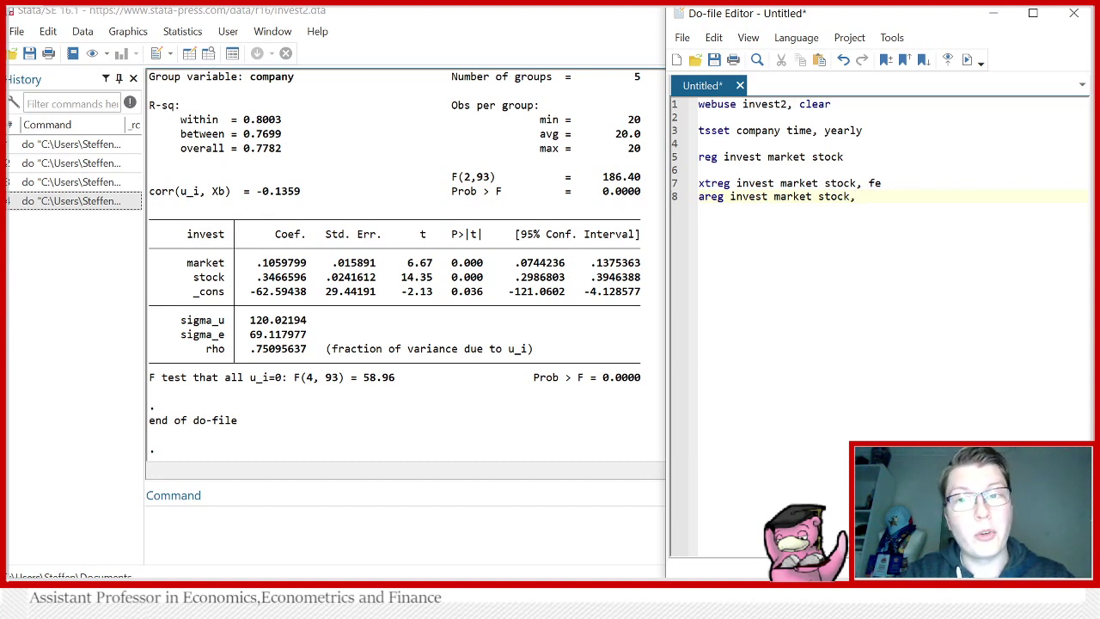
text(ab)
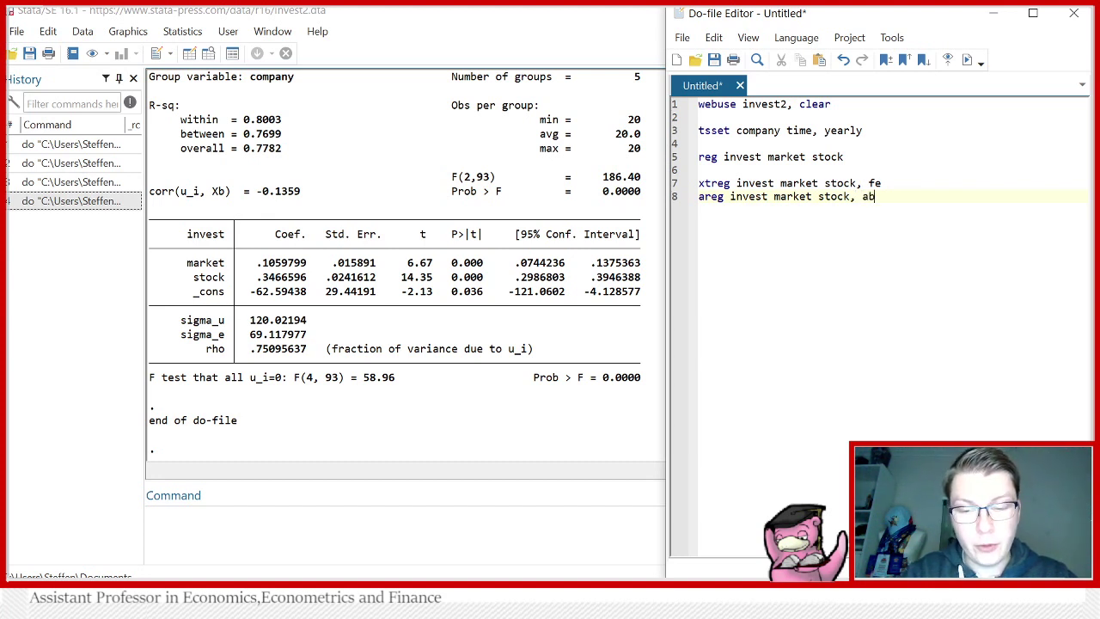
text(osrob()
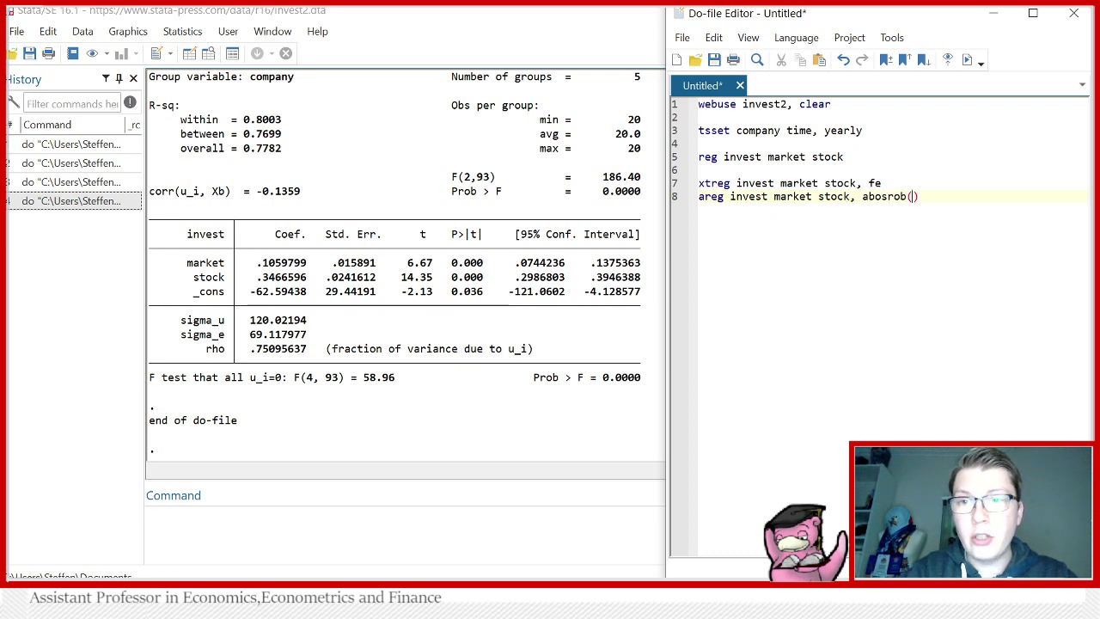
key(BackSpace)
key(BackSpace)
key(BackSpace)
key(BackSpace)
key(BackSpace)
key(BackSpace)
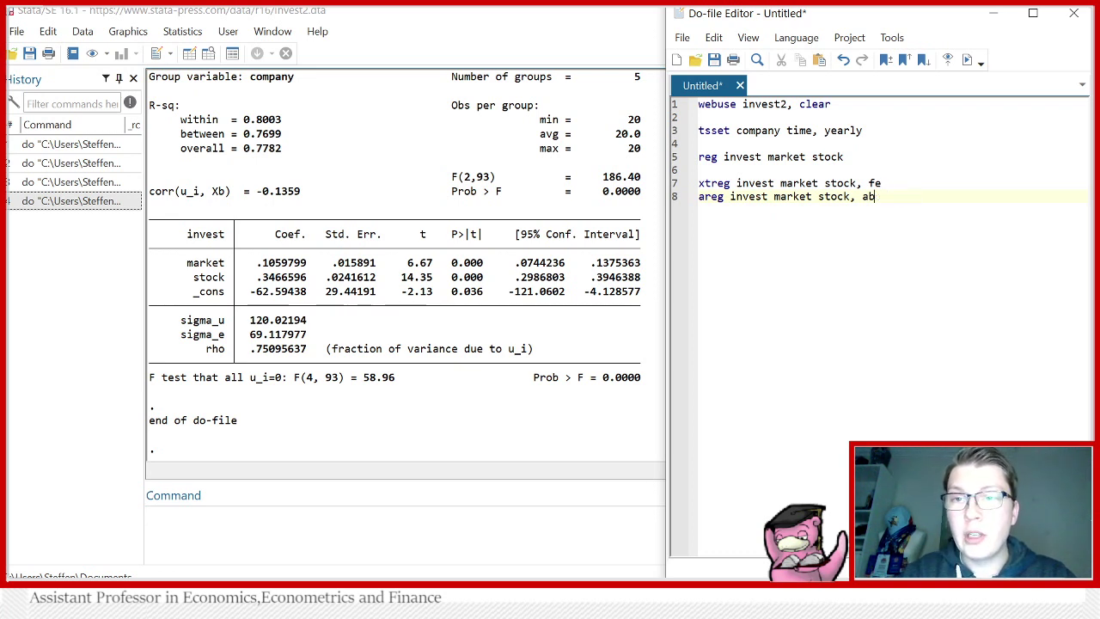
text(sor)
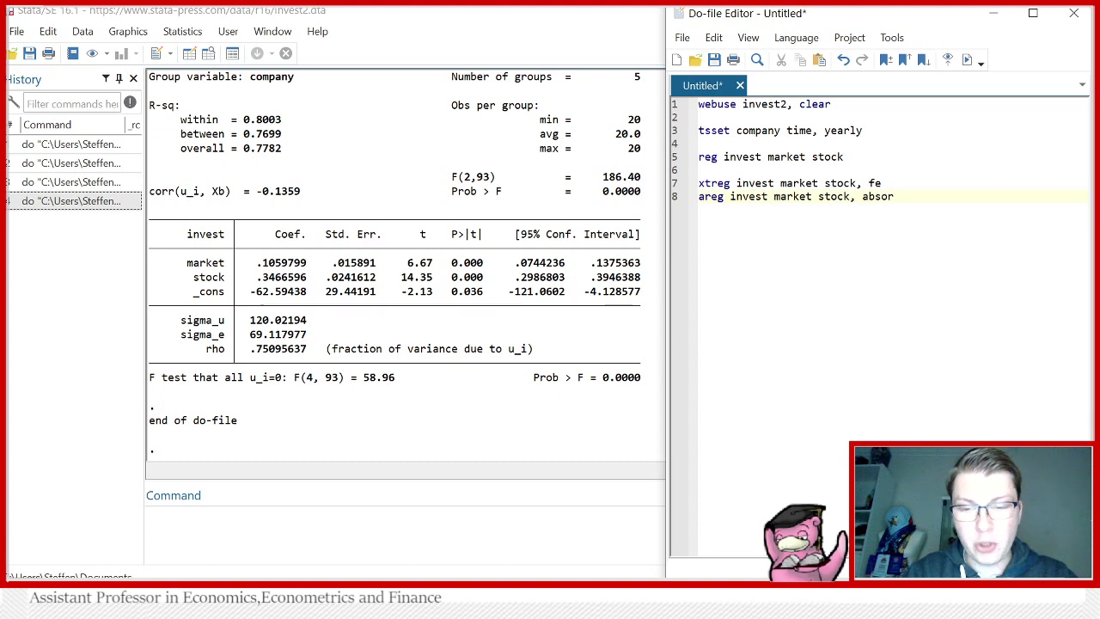
text(b()
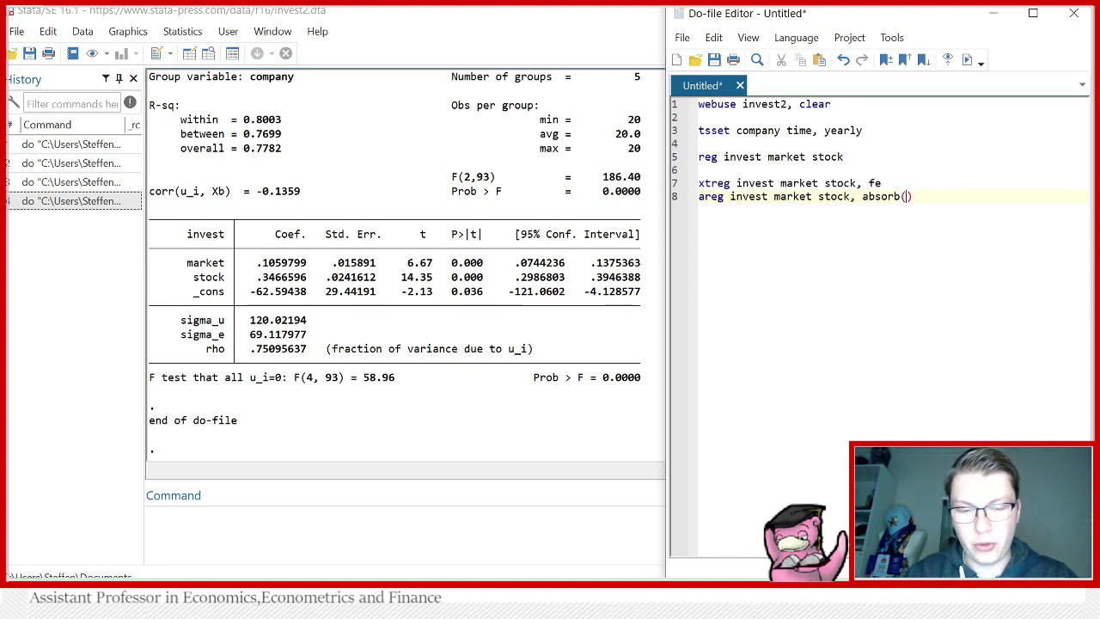
text(com)
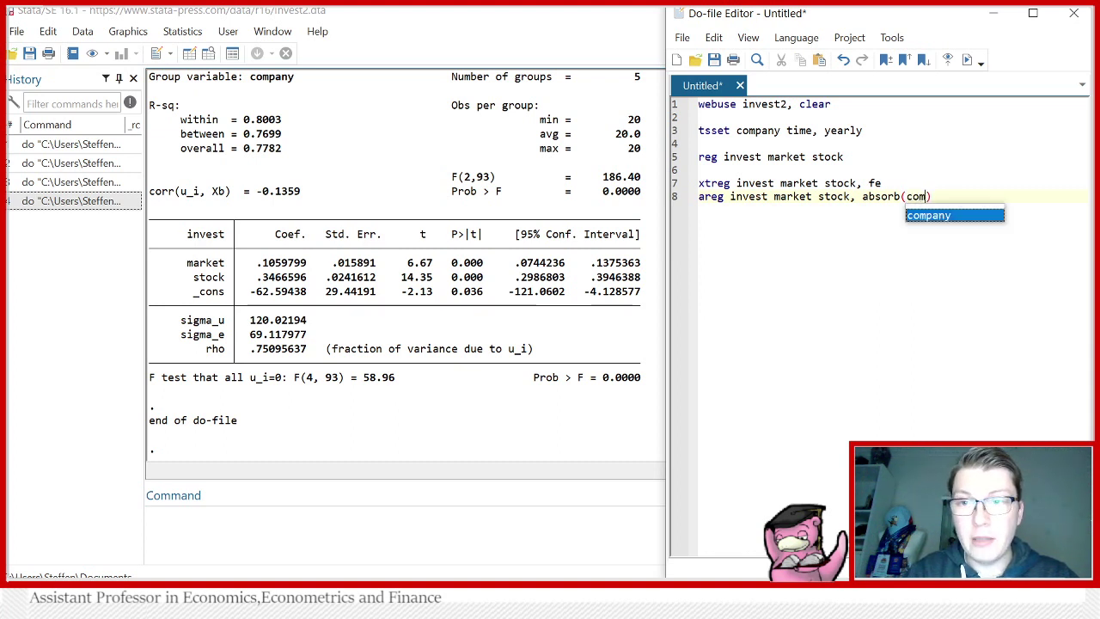
key(Return)
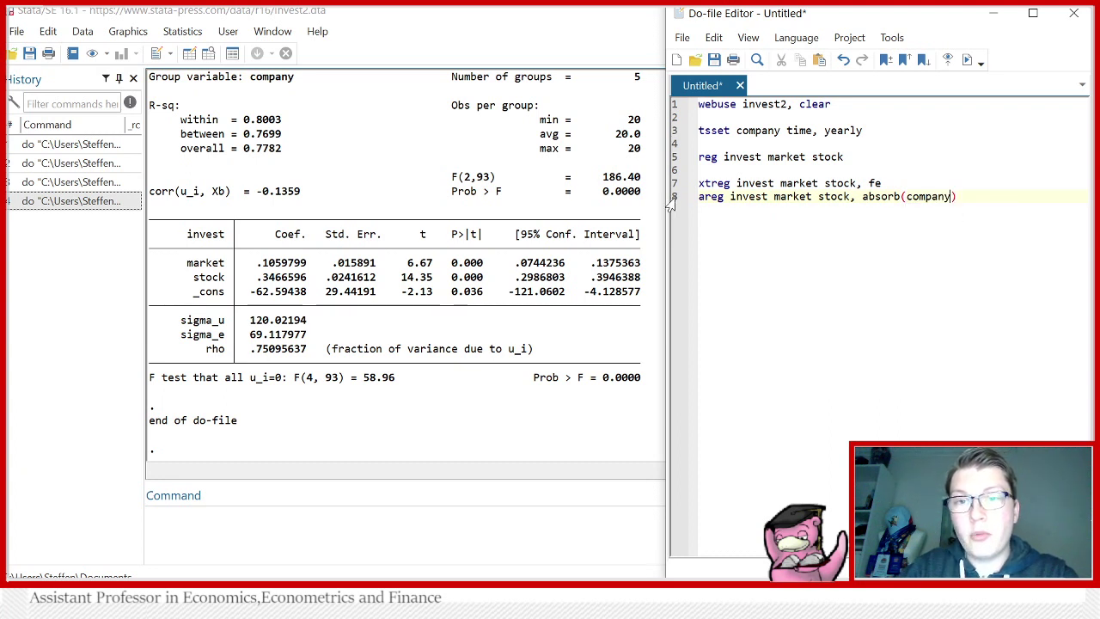
key(shift+Home)
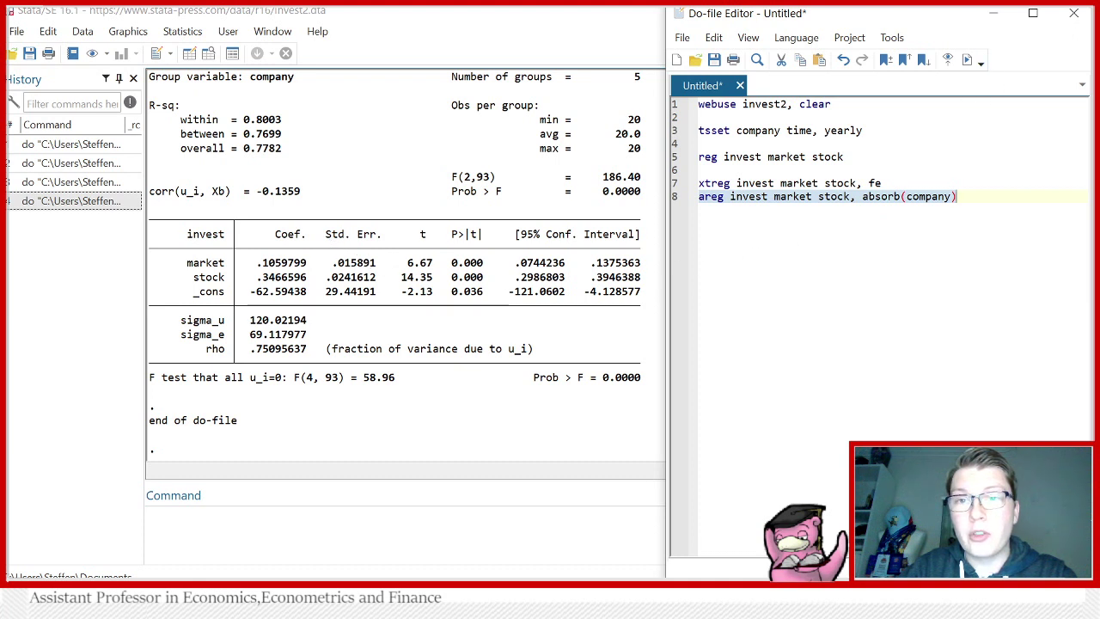
- Run the areg line and compare its Results output with the fixed-effects xtreg
click(968, 59)
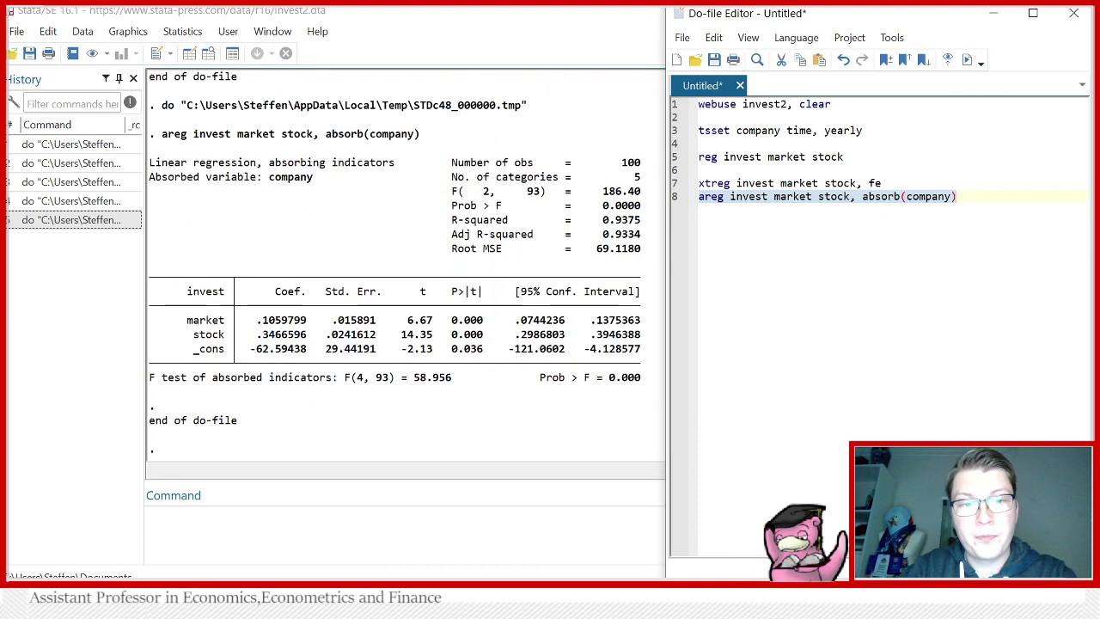
scroll(309, 287, up, 2)
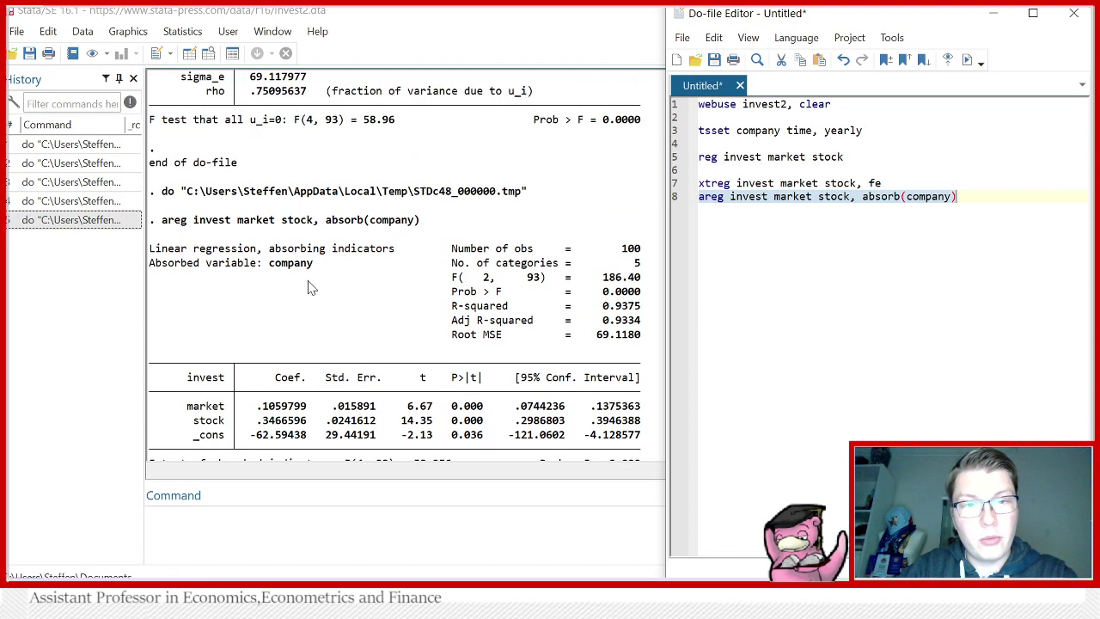
scroll(252, 316, down, 1)
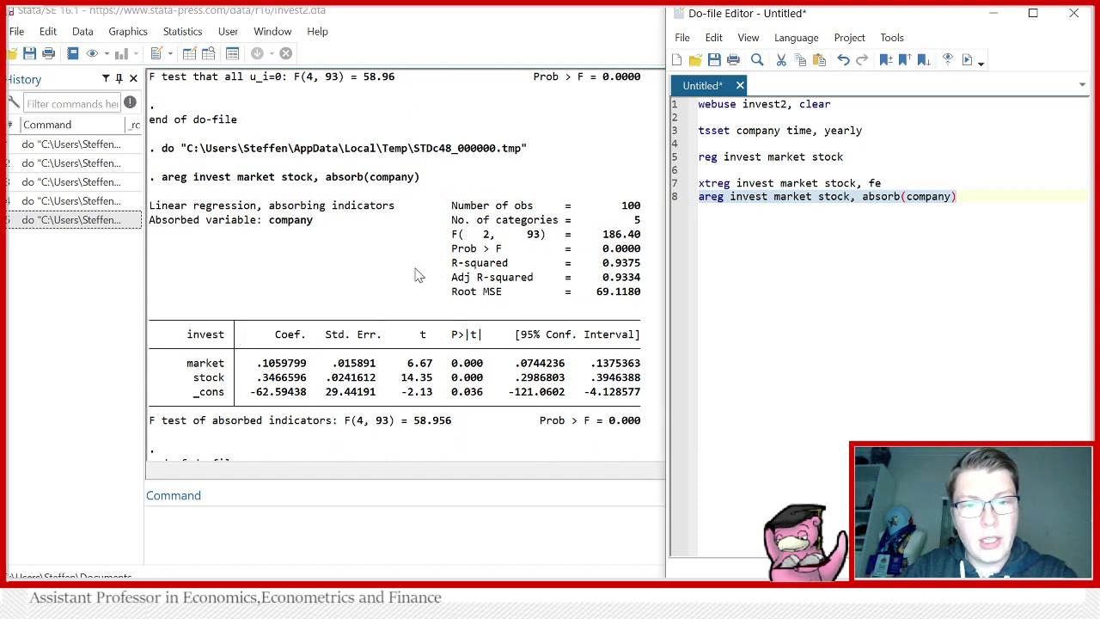
scroll(420, 275, up, 4)
scroll(326, 267, down, 5)
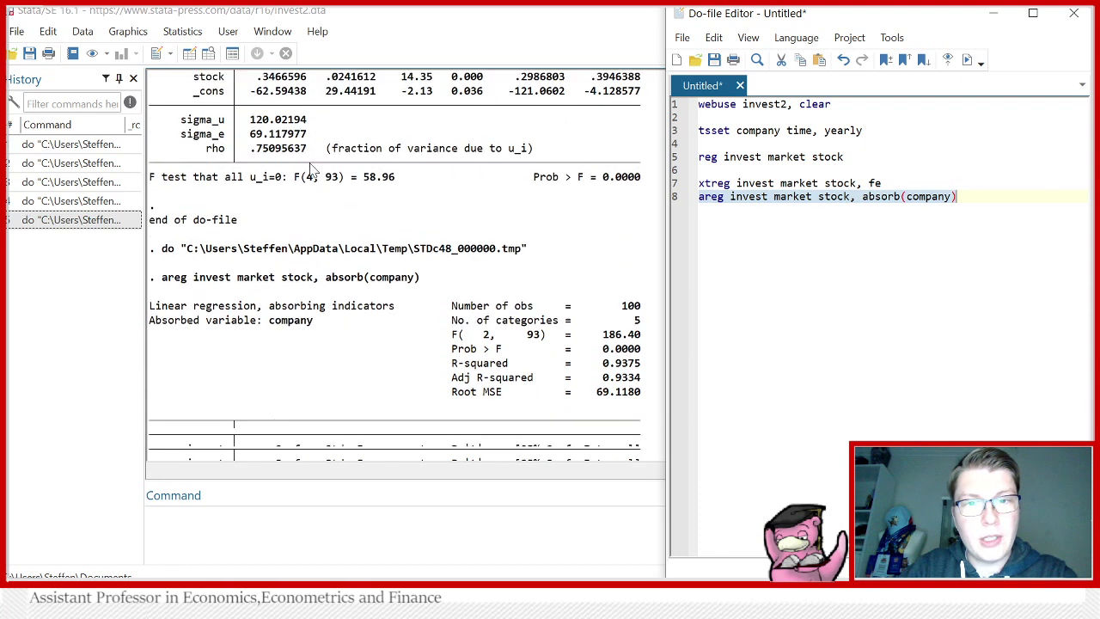
scroll(387, 345, up, 6)
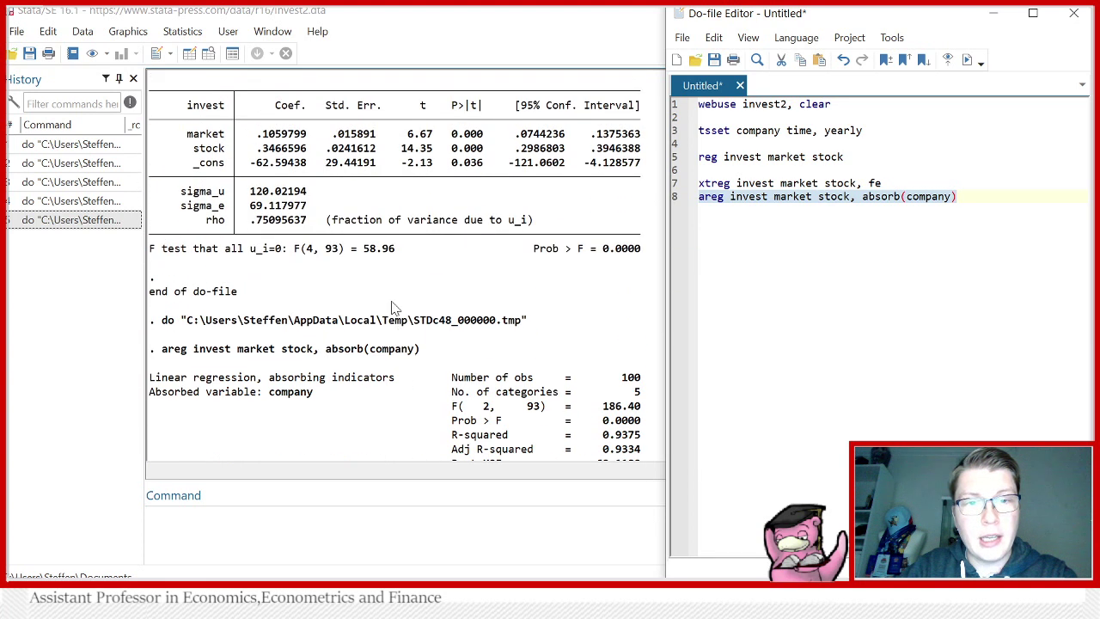
scroll(388, 304, down, 3)
scroll(389, 304, down, 4)
scroll(395, 301, up, 6)
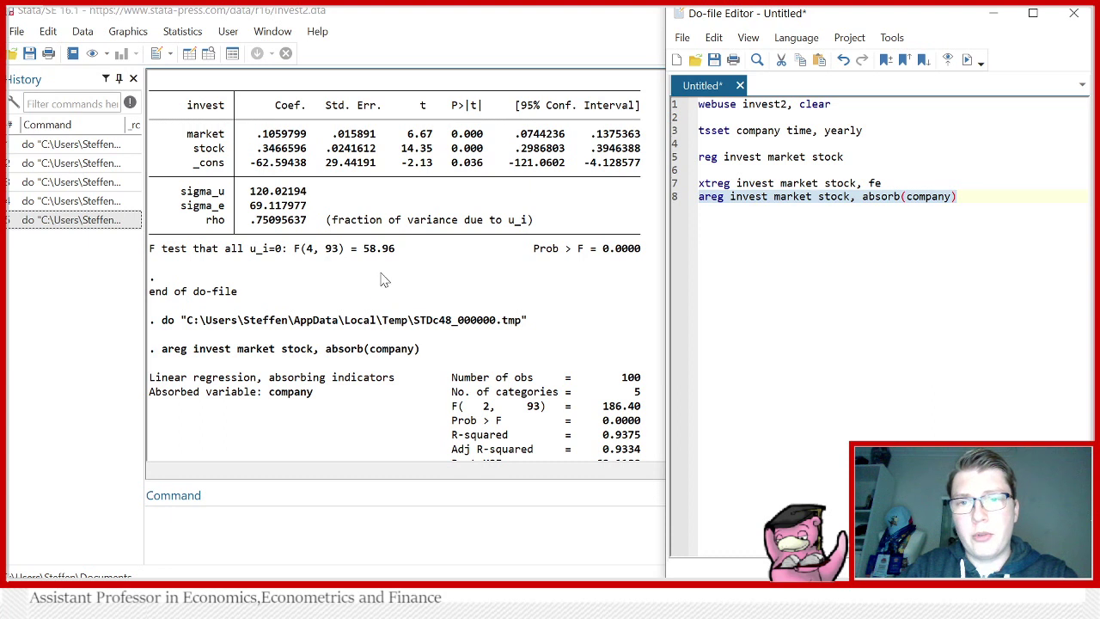
scroll(384, 270, up, 3)
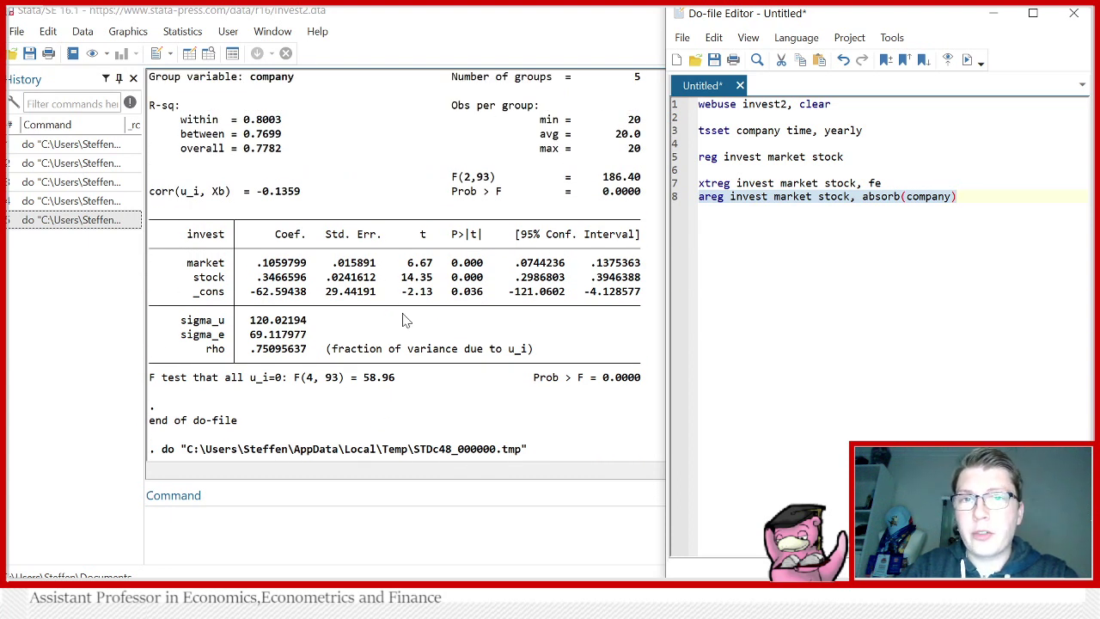
scroll(406, 319, down, 8)
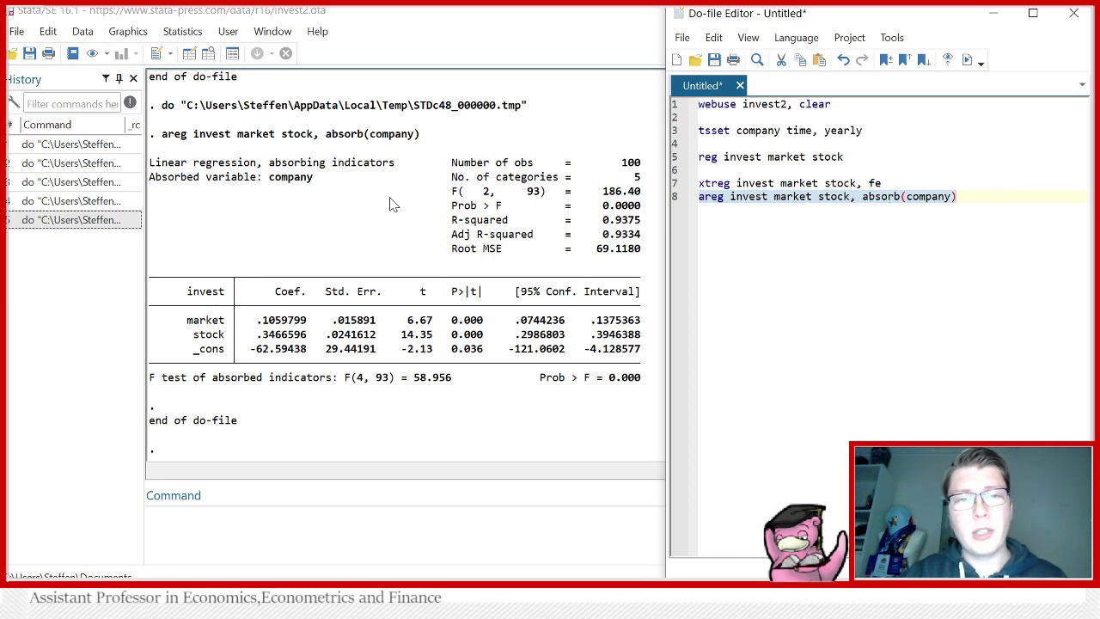
scroll(389, 204, up, 15)
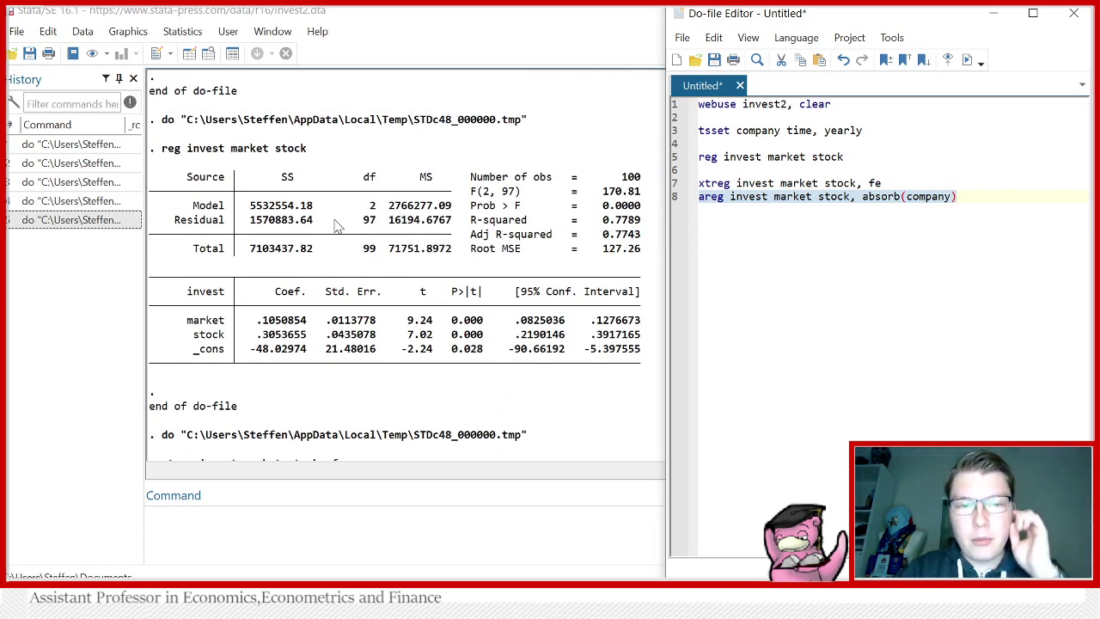
scroll(335, 234, down, 10)
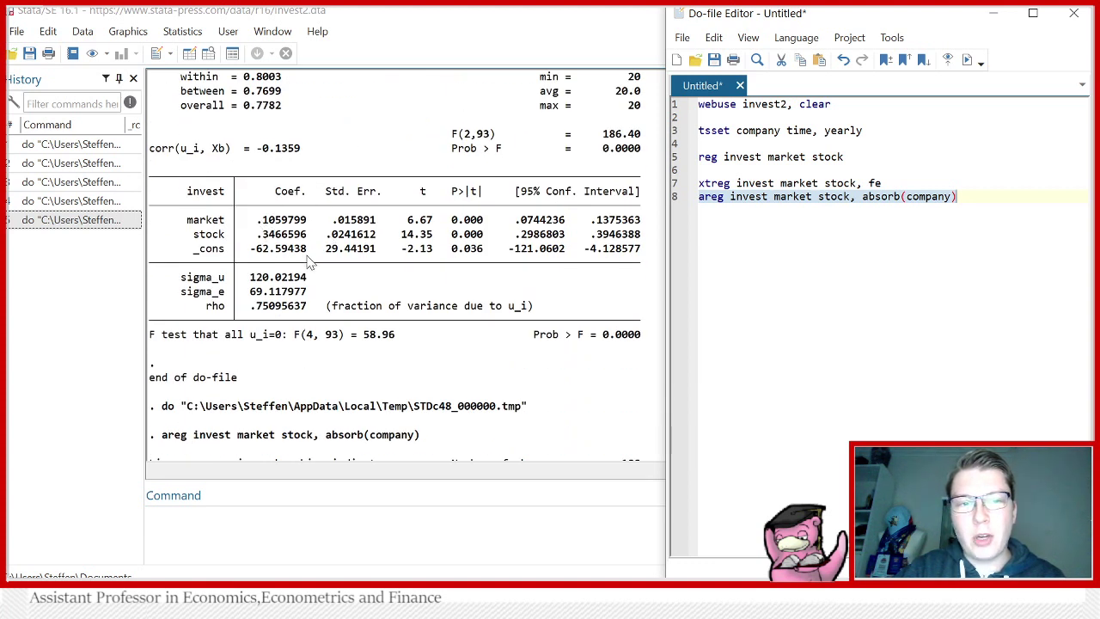
scroll(310, 262, up, 2)
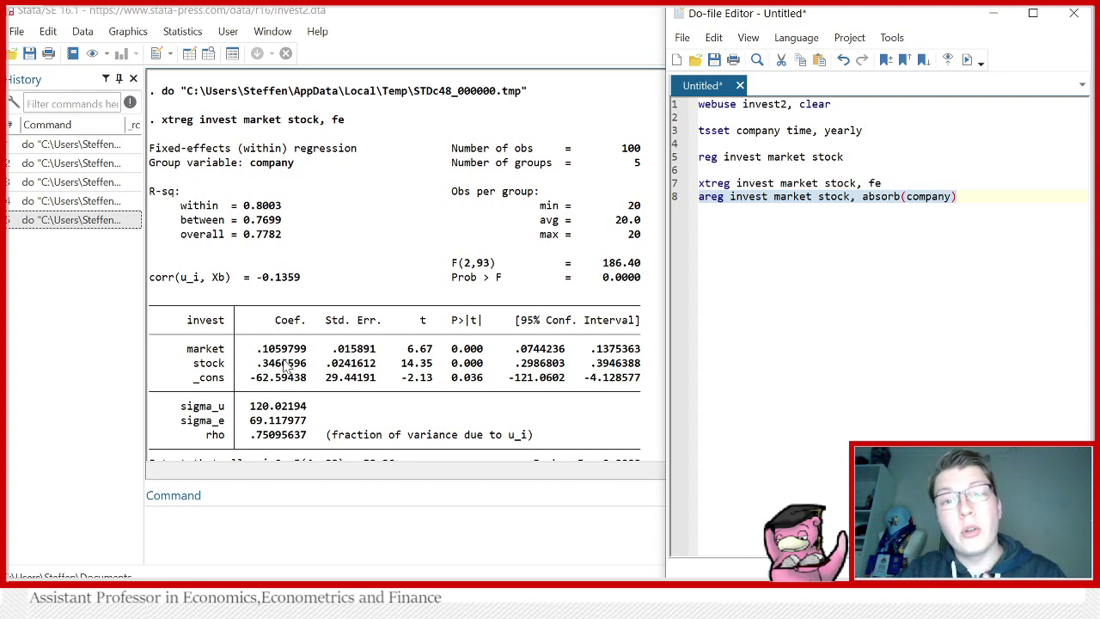
key(ctrl+d)
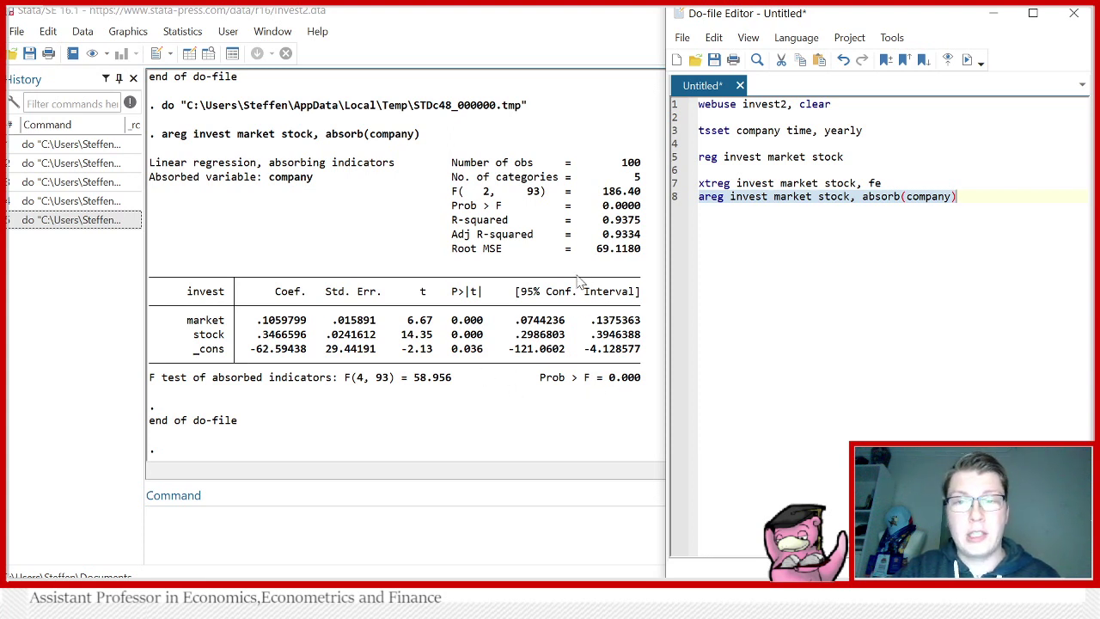
- Copy the fe xtreg command below areg and change it to 'xtreg invest market stock, re'
scroll(573, 279, up, 2)
scroll(573, 279, up, 5)
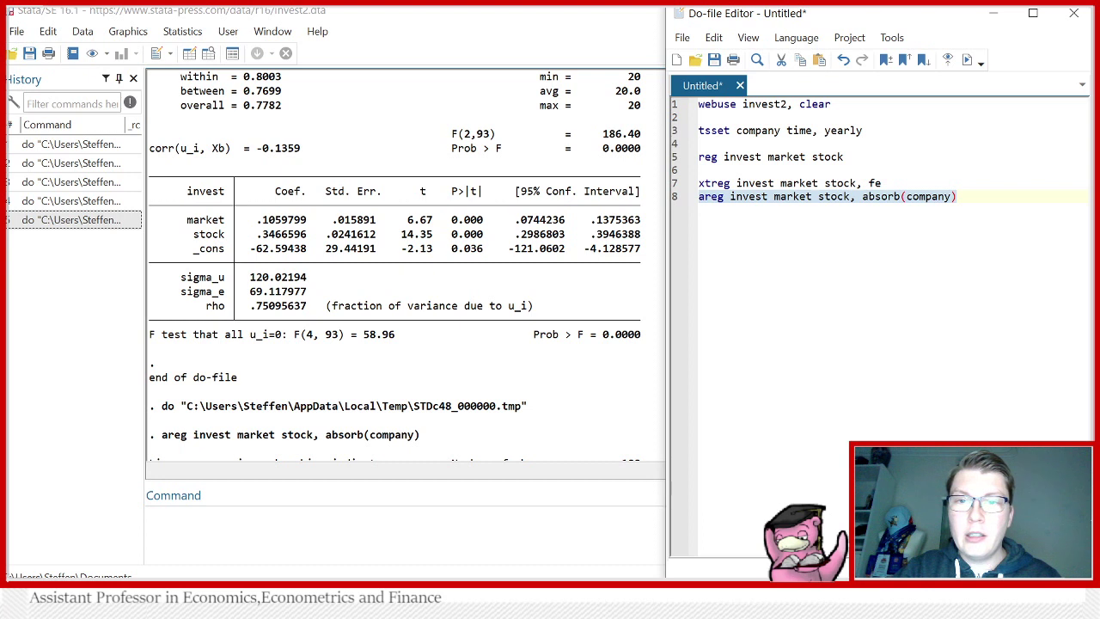
drag(881, 183, 698, 183)
key(ctrl+c)
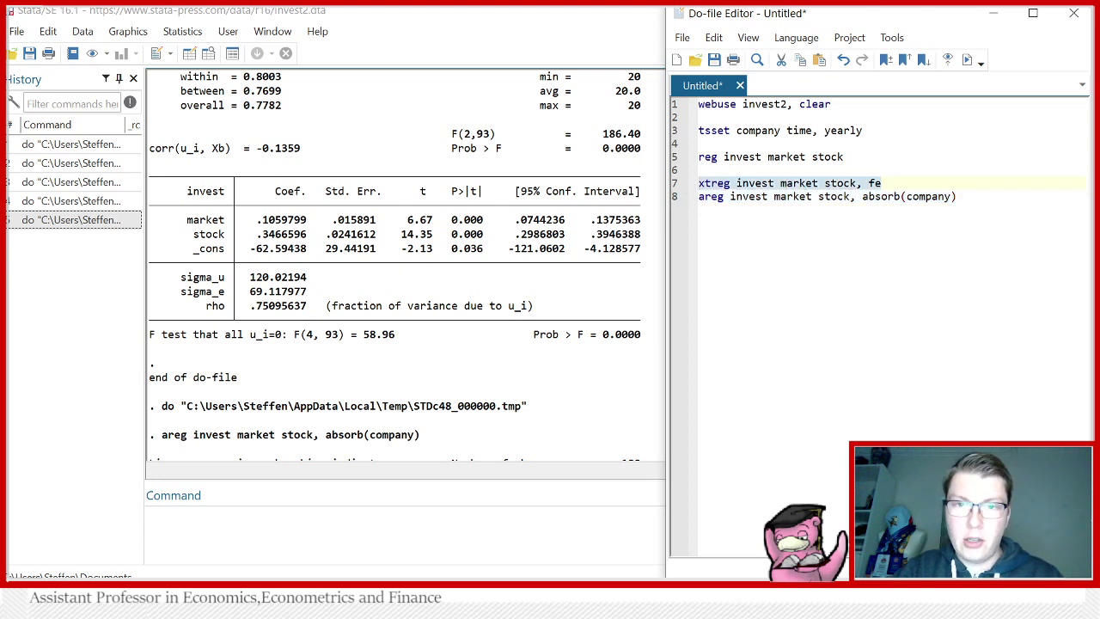
click(957, 196)
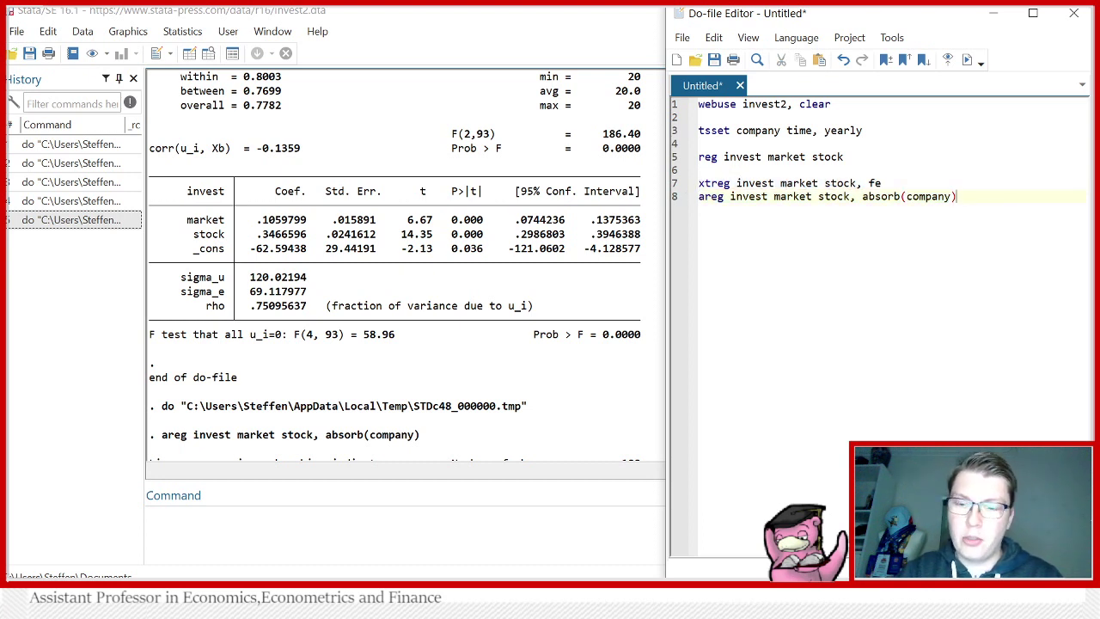
key(Return)
key(Return)
key(ctrl+v)
key(BackSpace)
key(BackSpace)
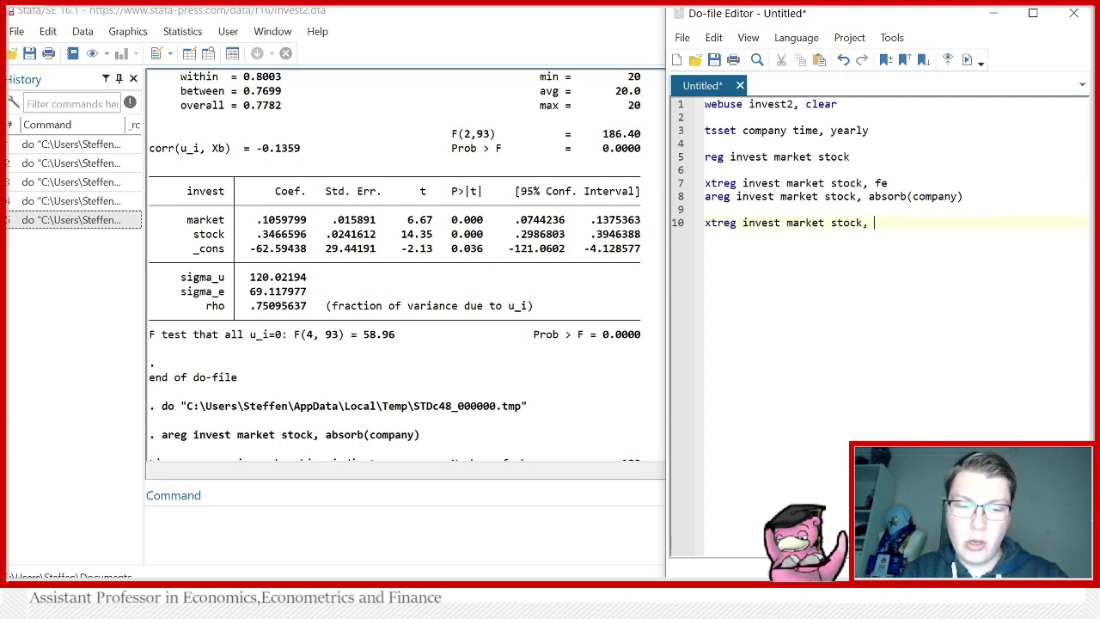
text(re)
key(Escape)
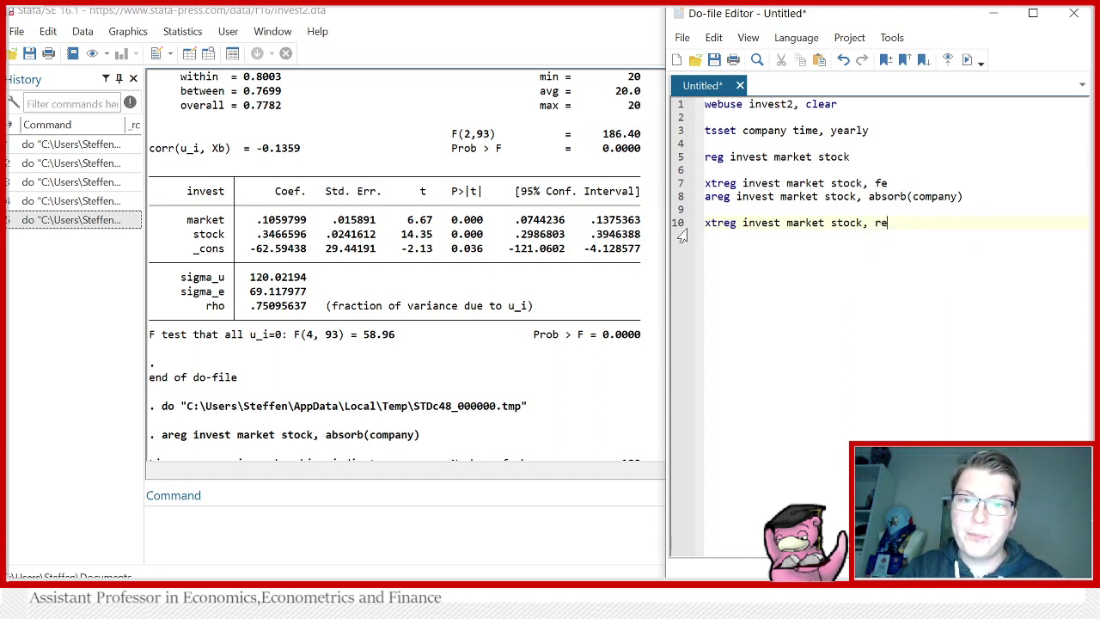
- Run the random-effects xtreg line, check the corr(u_i, X) = 0 note, and return to the do-file
click(679, 224)
click(967, 63)
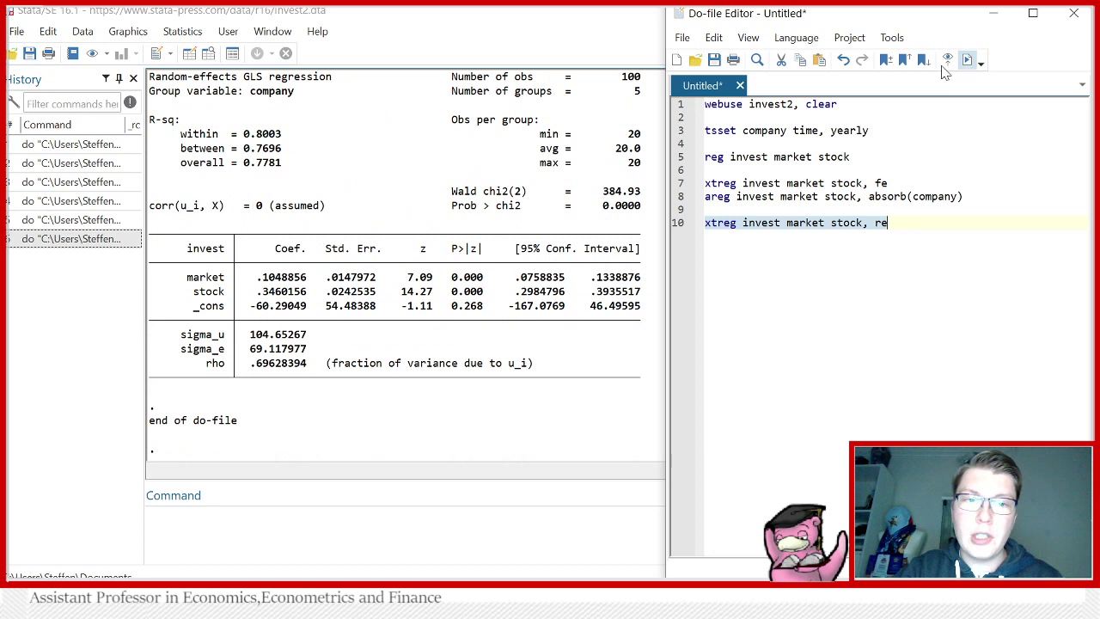
scroll(284, 313, up, 1)
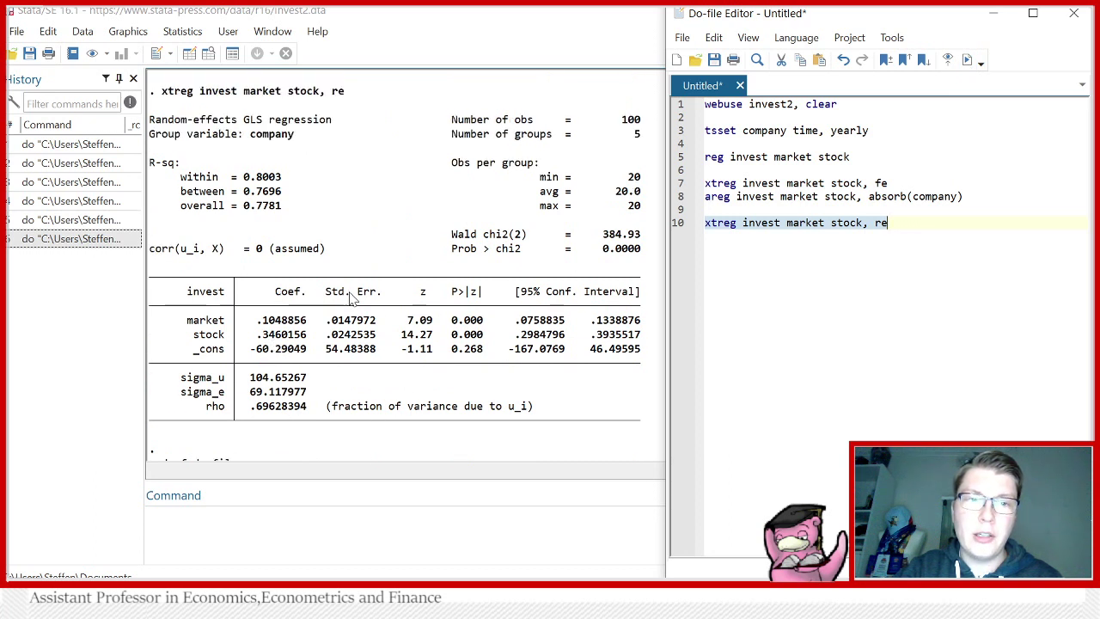
drag(329, 251, 150, 254)
click(335, 262)
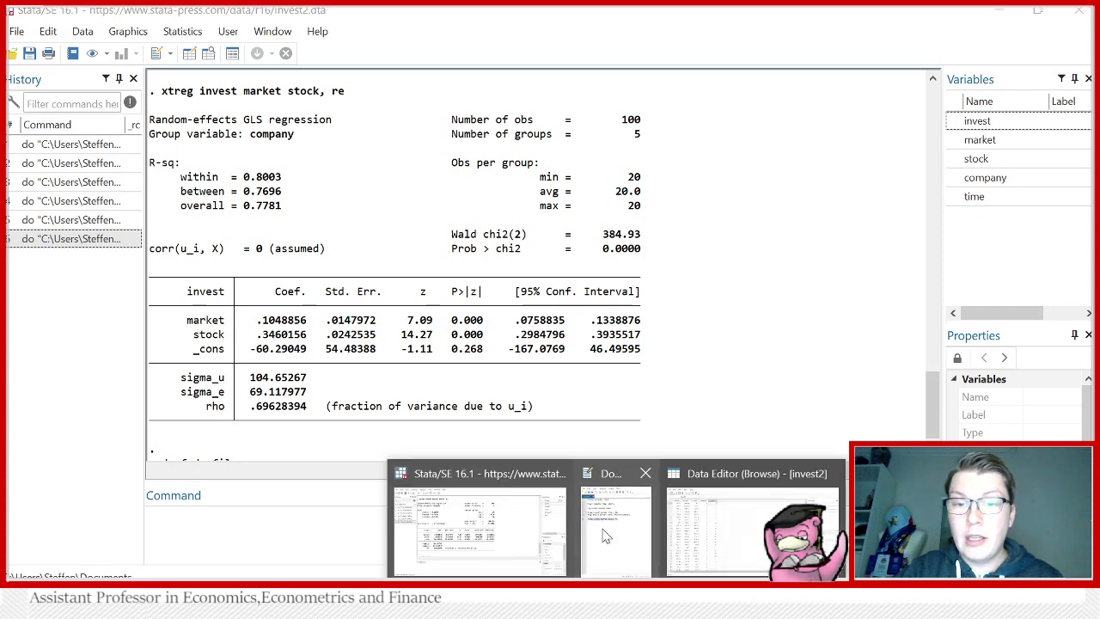
click(576, 504)
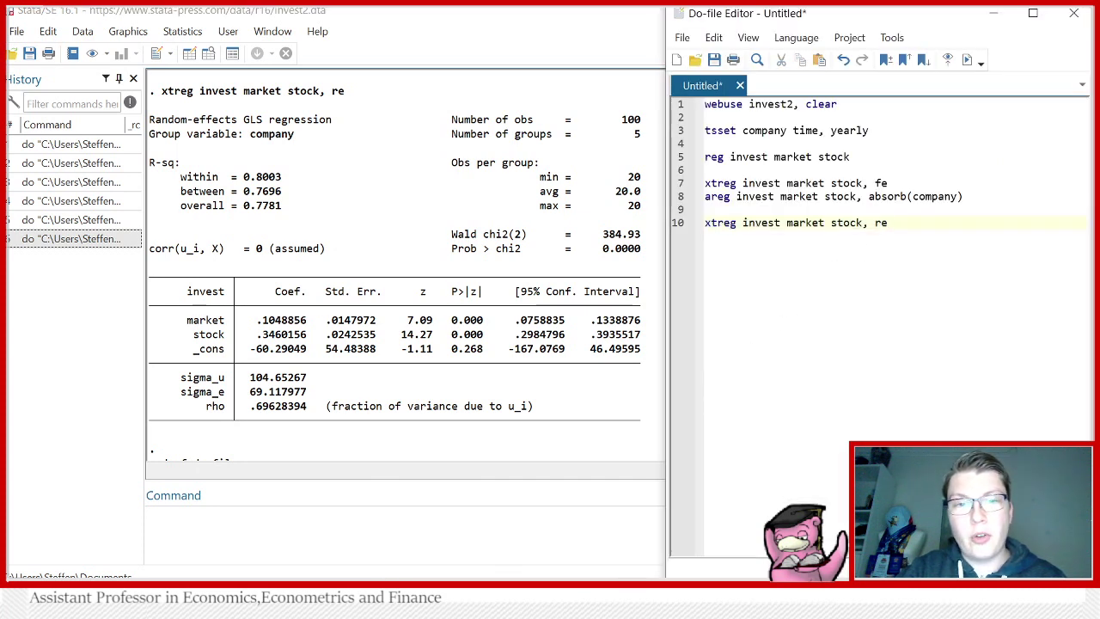